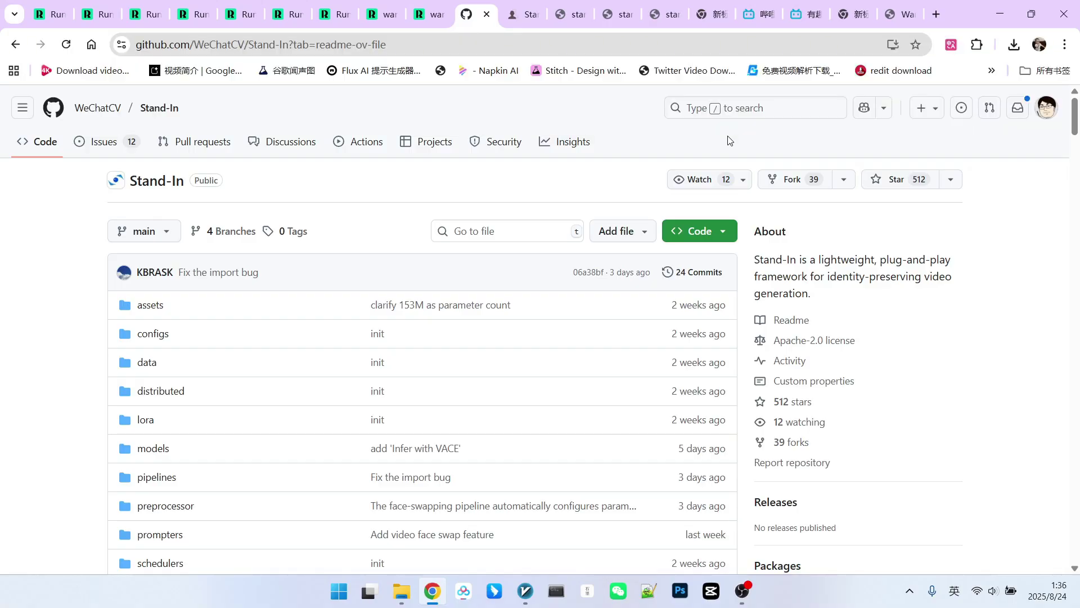
Read through the Stand-In repository's file list and README overview, including the plug-and-play application examples
{"action": "scroll", "coordinate": [801, 284], "scroll_direction": "down", "scroll_amount": 12}
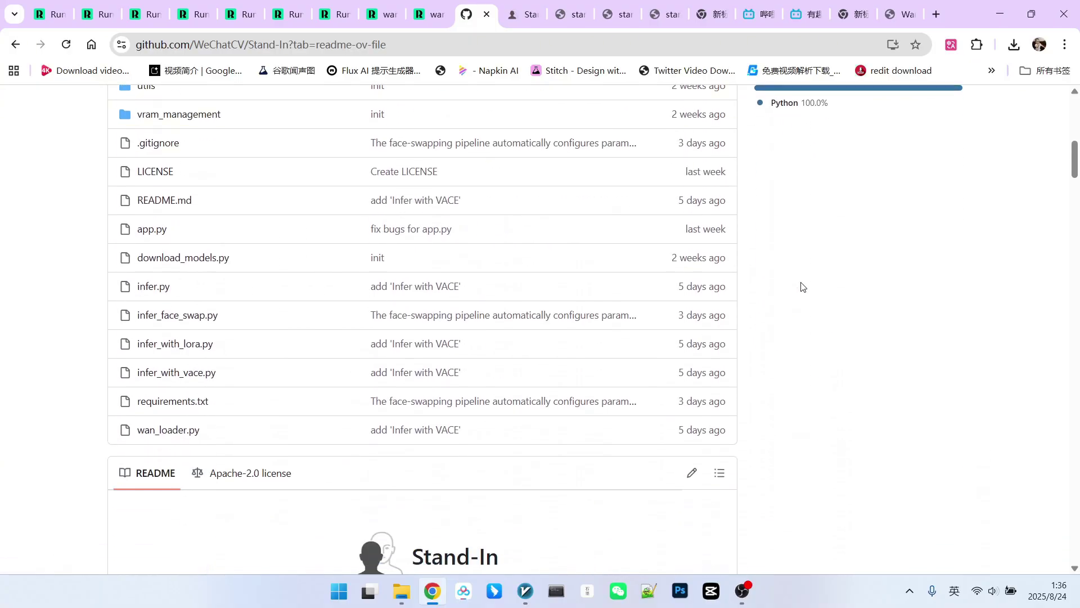
{"action": "scroll", "coordinate": [801, 287], "scroll_direction": "down", "scroll_amount": 7}
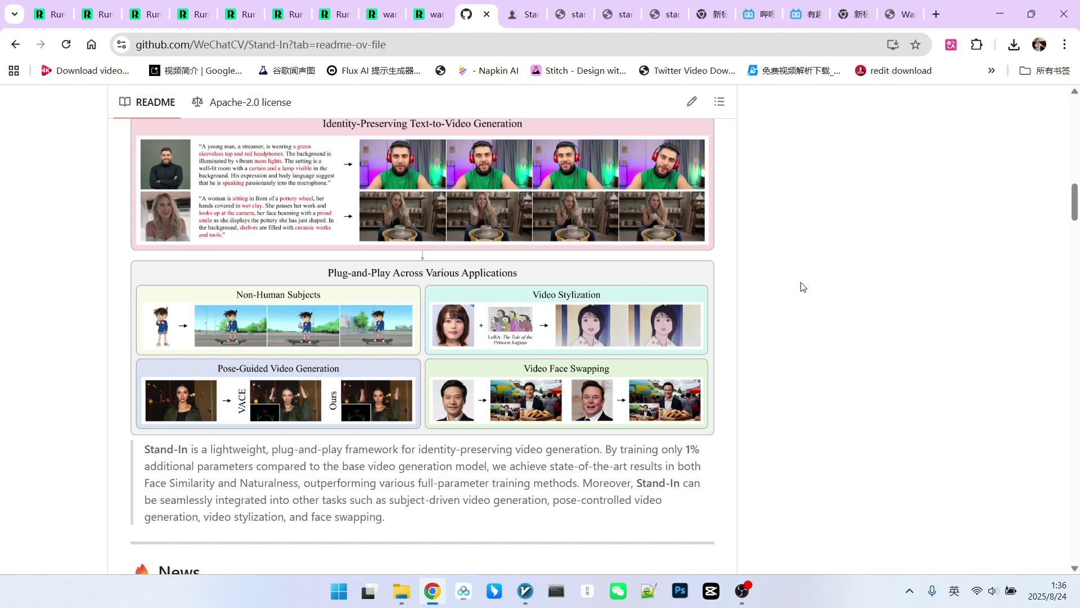
{"action": "scroll", "coordinate": [799, 281], "scroll_direction": "up", "scroll_amount": 5}
{"action": "scroll", "coordinate": [798, 282], "scroll_direction": "down", "scroll_amount": 5}
{"action": "scroll", "coordinate": [797, 281], "scroll_direction": "down", "scroll_amount": 1}
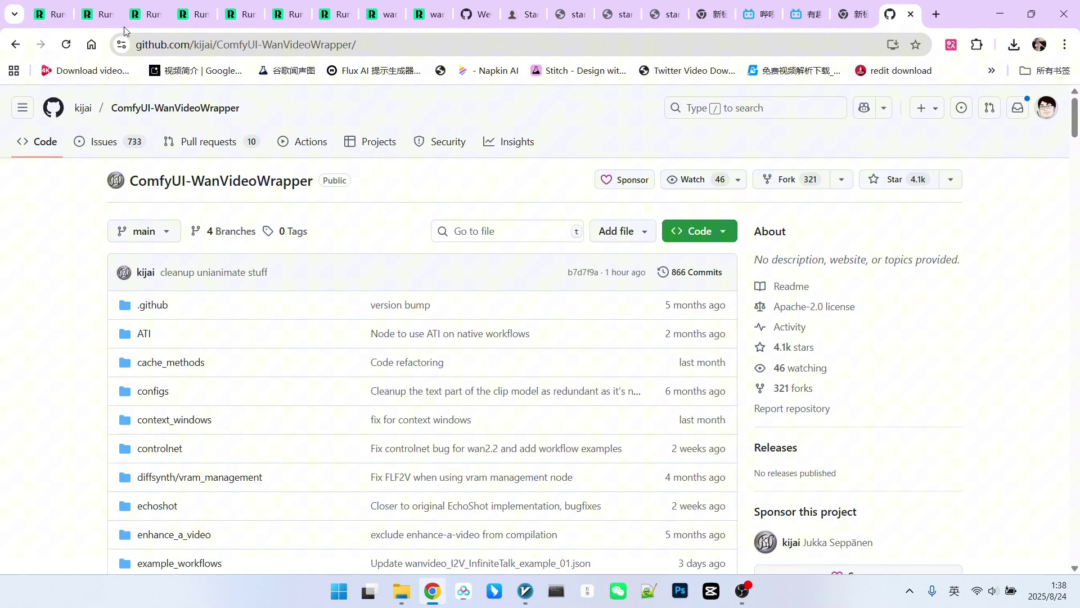
Switch to the RunningHub workflow wanvideo_Stand-In_高度人物一致性2 and examine the WanVideo Model Loader in the 模型加载 group
{"action": "left_click", "coordinate": [135, 15]}
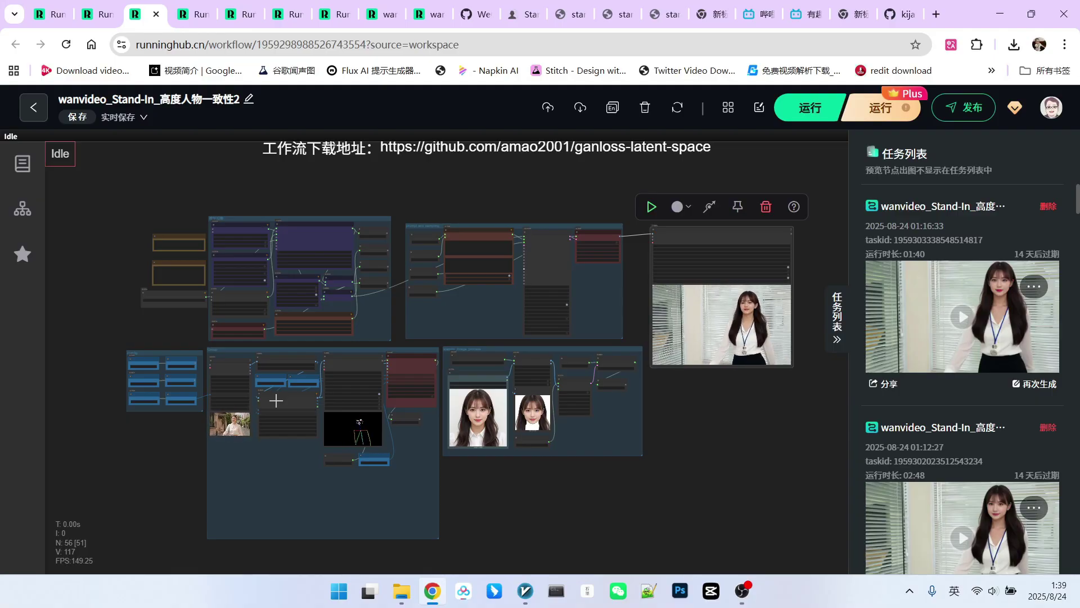
{"action": "scroll", "coordinate": [225, 253], "scroll_direction": "up", "scroll_amount": 10}
{"action": "left_click_drag", "start_coordinate": [737, 466], "coordinate": [713, 439]}
{"action": "scroll", "coordinate": [724, 450], "scroll_direction": "down", "scroll_amount": 1}
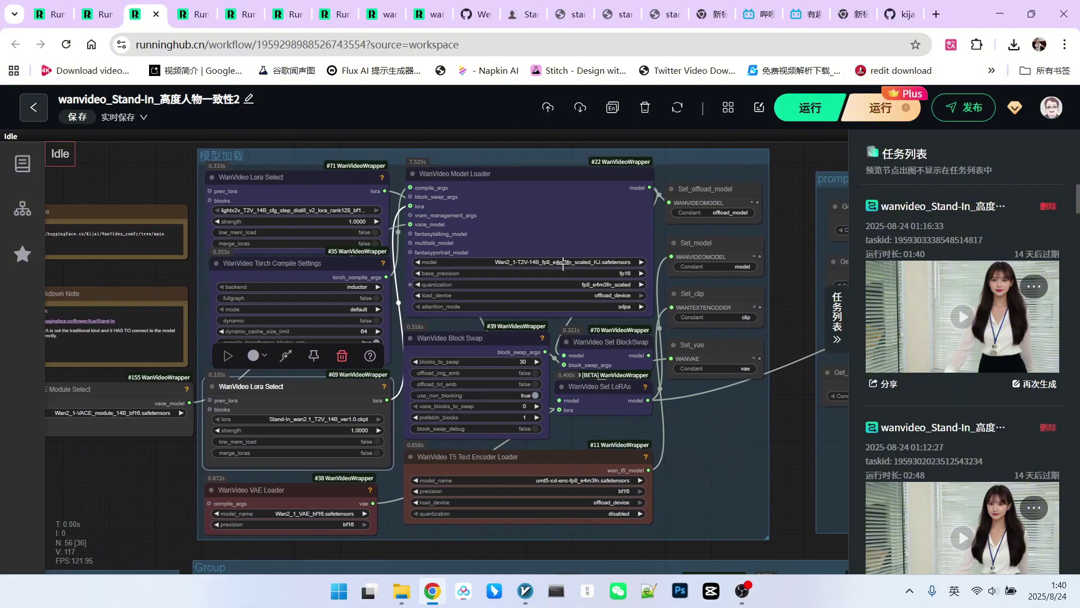
{"action": "scroll", "coordinate": [523, 205], "scroll_direction": "up", "scroll_amount": 2}
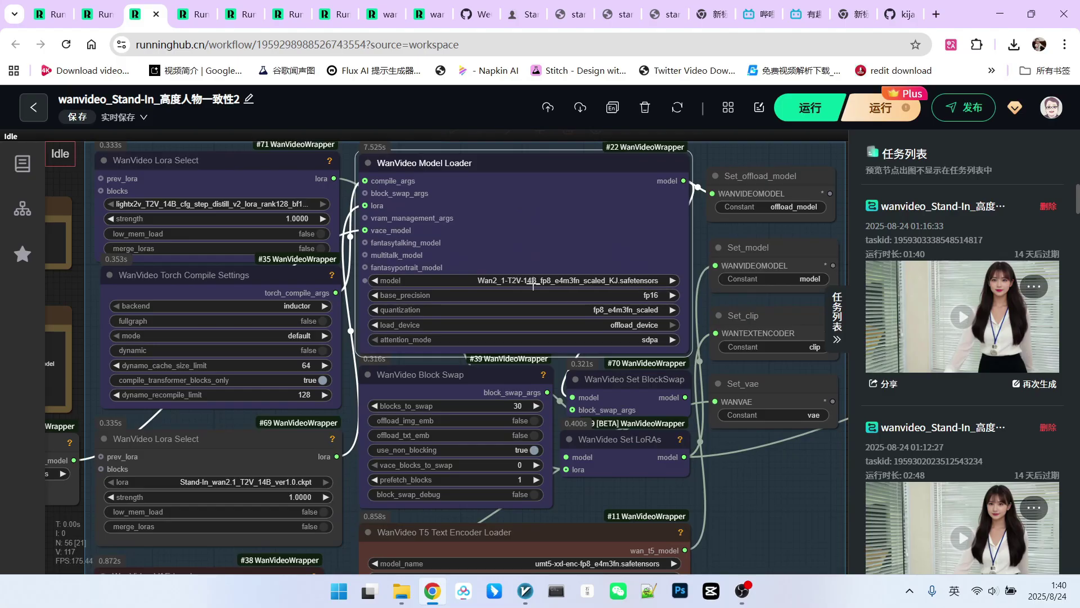
Inspect the lightx2v LoRA, Torch Compile Settings and Block Swap nodes in the 模型加载 group
{"action": "left_click_drag", "start_coordinate": [234, 180], "coordinate": [238, 162]}
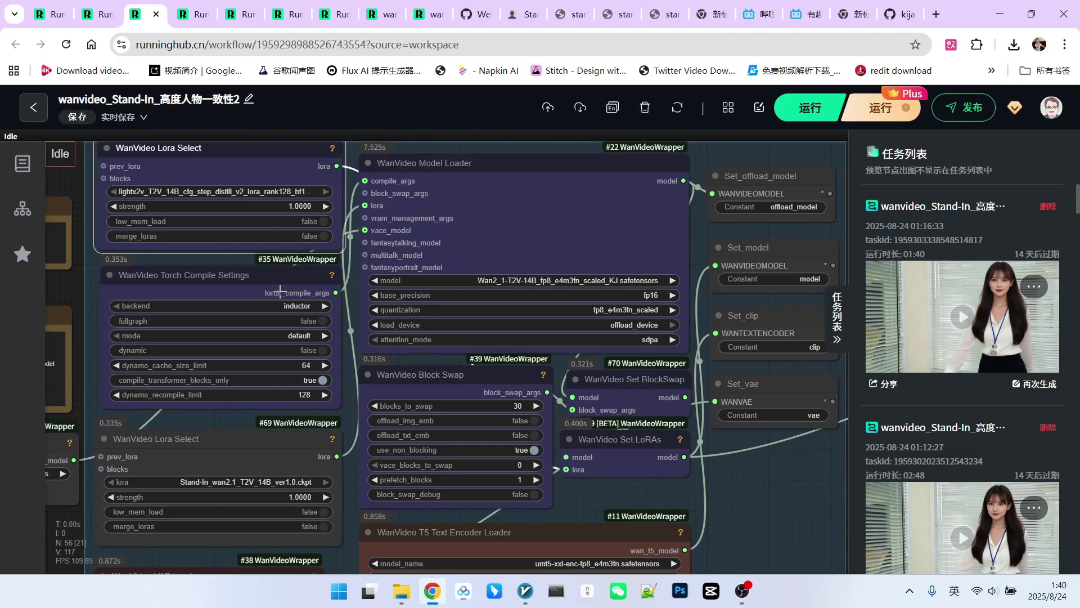
{"action": "left_click_drag", "start_coordinate": [264, 280], "coordinate": [262, 278]}
{"action": "scroll", "coordinate": [358, 413], "scroll_direction": "down", "scroll_amount": 4}
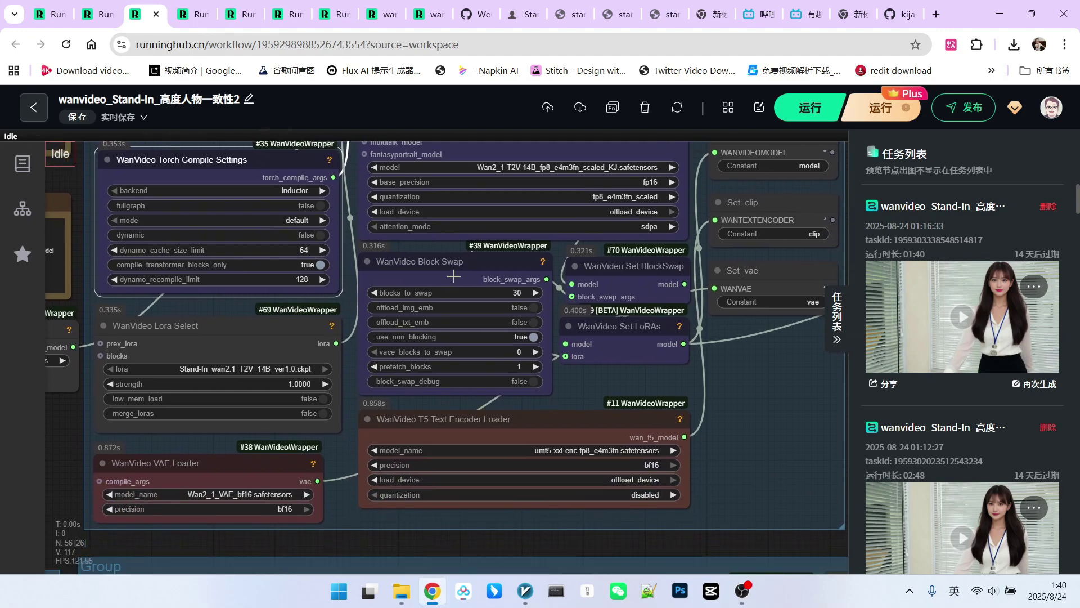
{"action": "left_click_drag", "start_coordinate": [475, 262], "coordinate": [469, 259]}
{"action": "left_click_drag", "start_coordinate": [580, 387], "coordinate": [680, 374]}
{"action": "scroll", "coordinate": [327, 381], "scroll_direction": "up", "scroll_amount": 2}
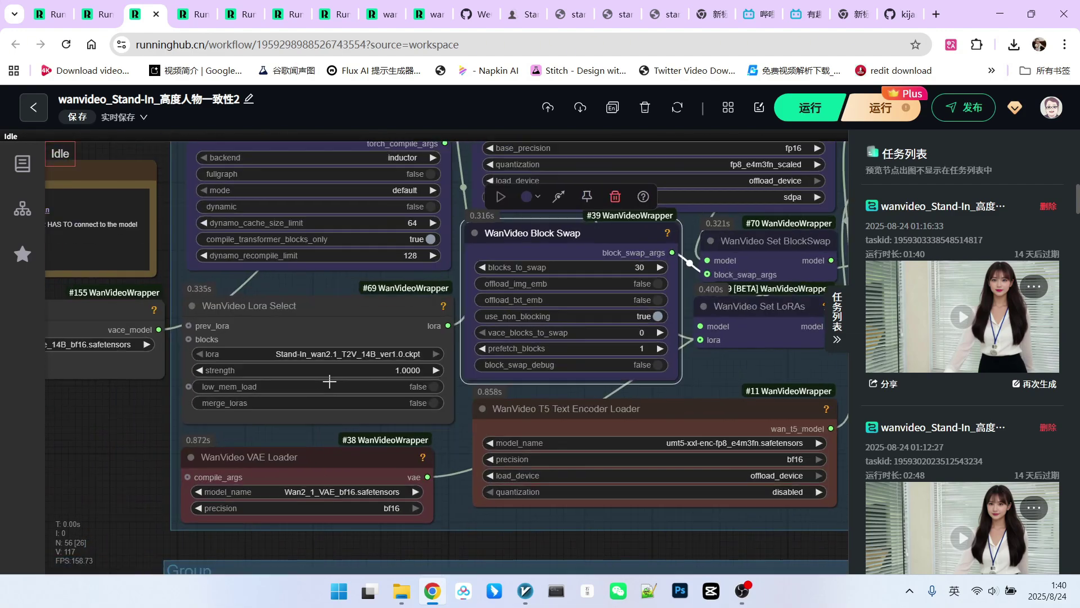
Inspect the Stand-In LoRA node and trace its output to the lora input of the WanVideo Model Loader
{"action": "left_click_drag", "start_coordinate": [336, 314], "coordinate": [341, 298]}
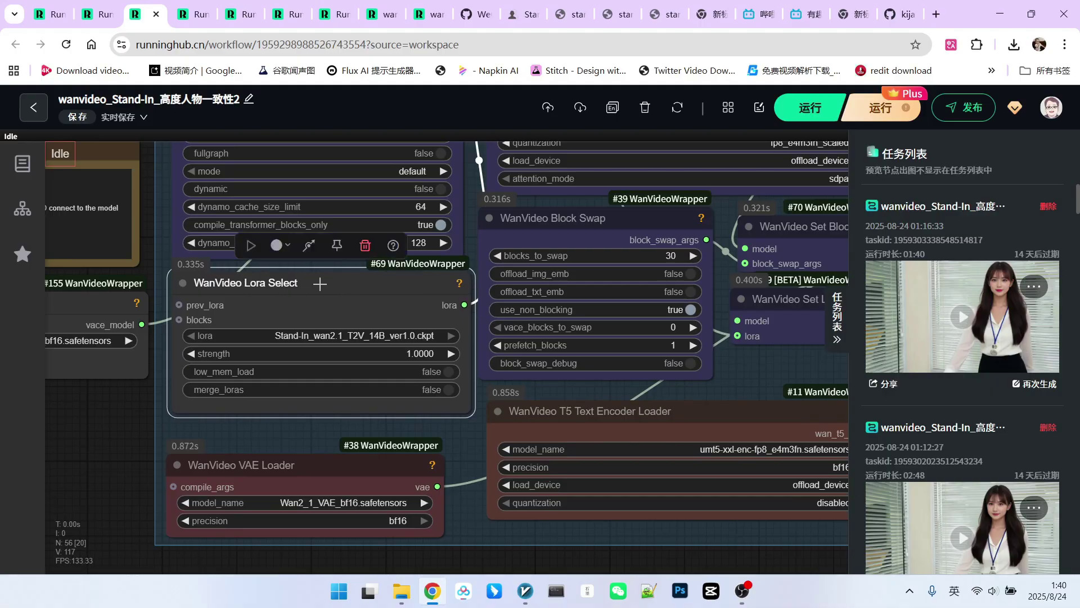
{"action": "scroll", "coordinate": [333, 291], "scroll_direction": "up", "scroll_amount": 2}
{"action": "scroll", "coordinate": [376, 315], "scroll_direction": "down", "scroll_amount": 2}
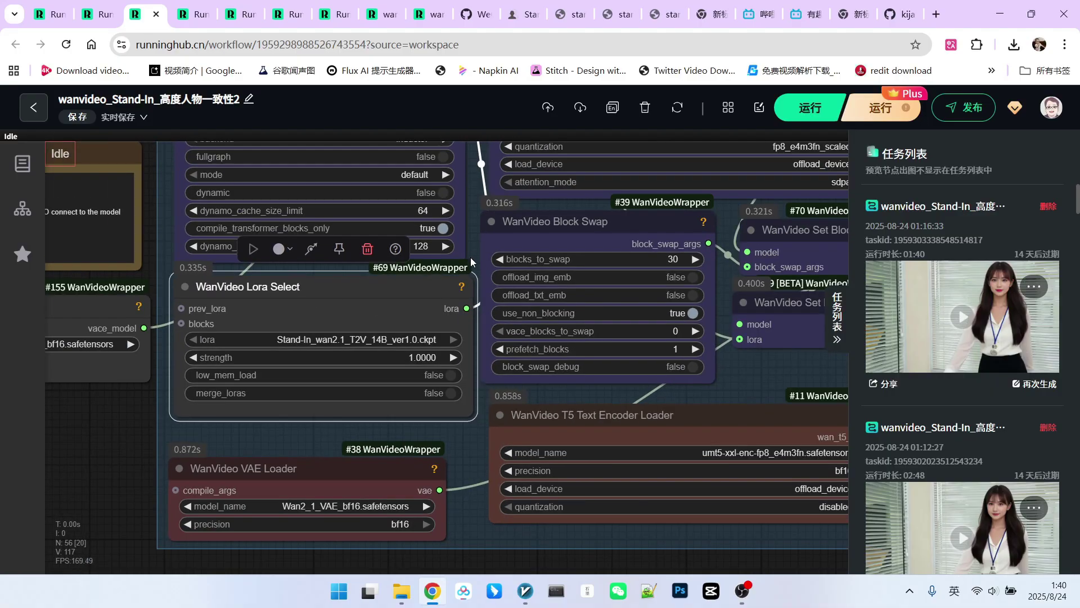
{"action": "left_click_drag", "start_coordinate": [470, 258], "coordinate": [403, 449]}
{"action": "scroll", "coordinate": [484, 226], "scroll_direction": "up", "scroll_amount": 2}
{"action": "scroll", "coordinate": [515, 207], "scroll_direction": "down", "scroll_amount": 1}
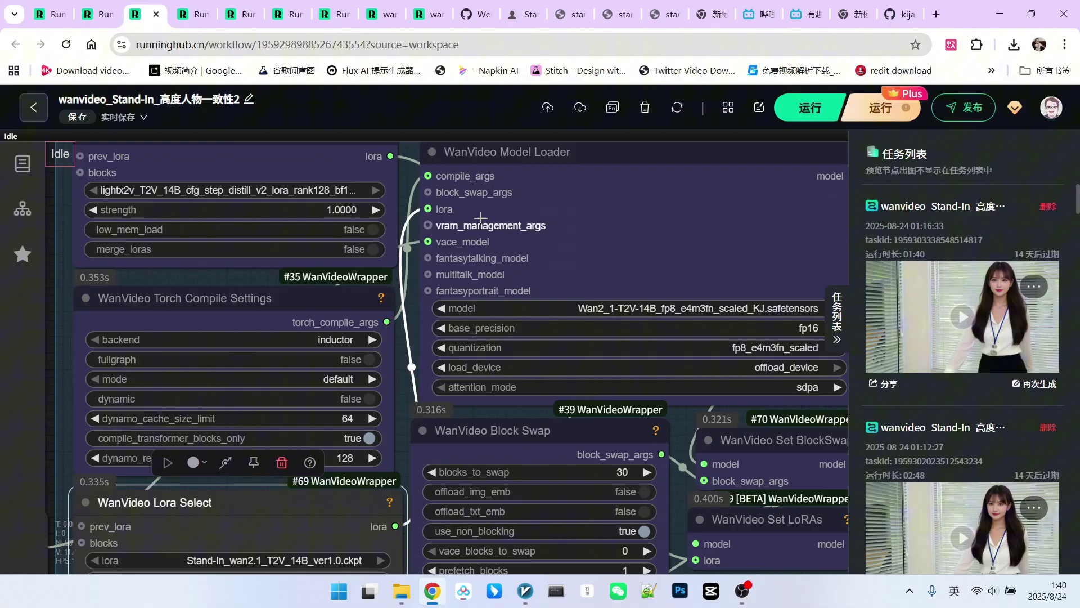
{"action": "scroll", "coordinate": [492, 217], "scroll_direction": "down", "scroll_amount": 4}
{"action": "left_click_drag", "start_coordinate": [434, 360], "coordinate": [428, 302]}
{"action": "left_click", "coordinate": [314, 366]}
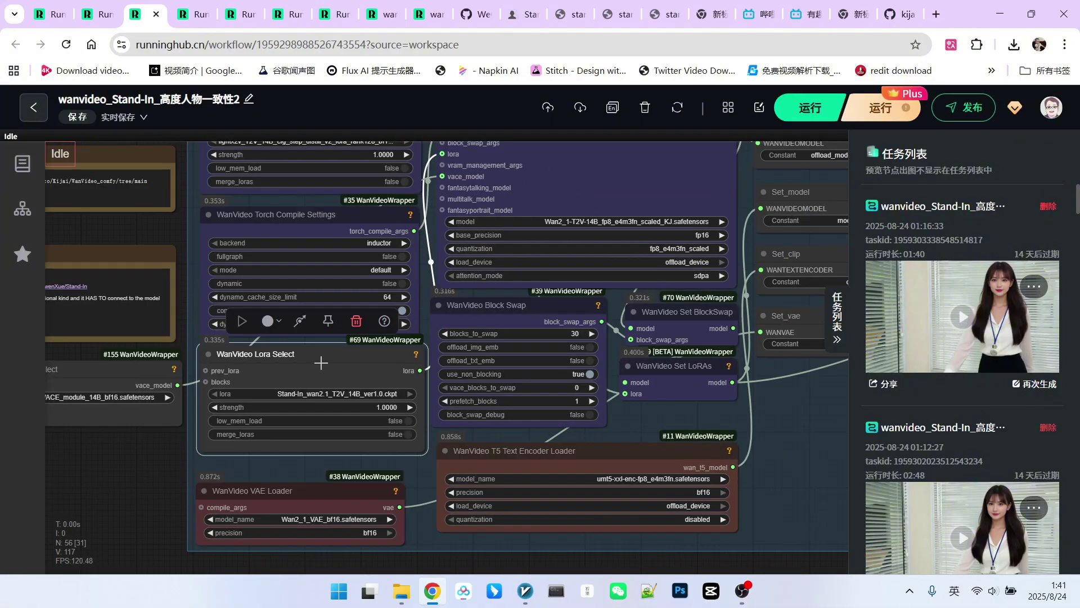
Examine the WanVideo VACE Module Select node and trace its output to the model loader's vace_model input
{"action": "left_click", "coordinate": [566, 198]}
{"action": "left_click_drag", "start_coordinate": [745, 433], "coordinate": [635, 347]}
{"action": "scroll", "coordinate": [658, 369], "scroll_direction": "up", "scroll_amount": 1}
{"action": "left_click_drag", "start_coordinate": [291, 427], "coordinate": [338, 430]}
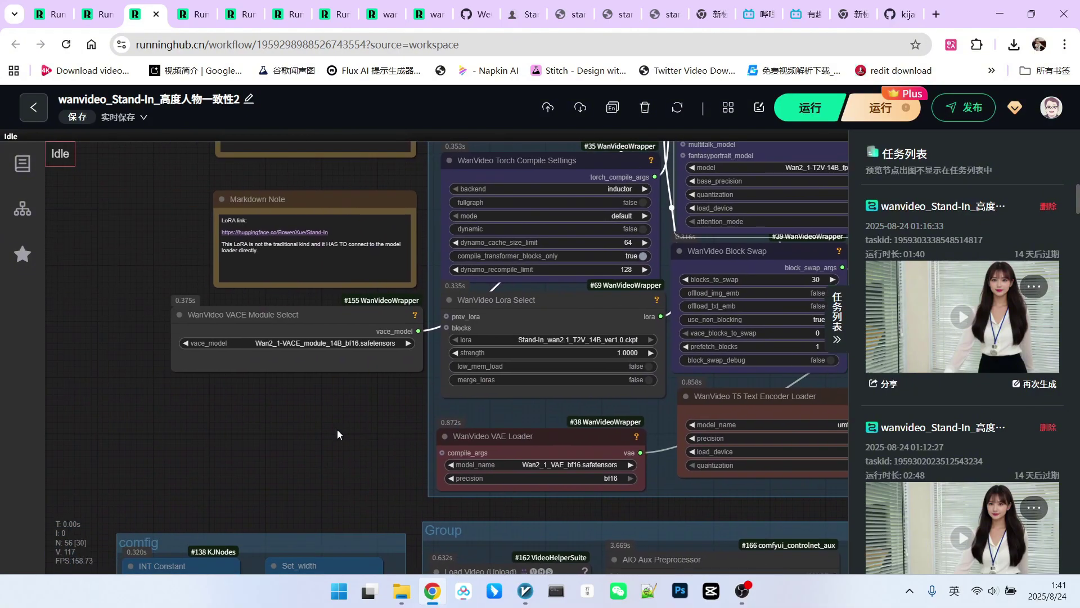
{"action": "scroll", "coordinate": [229, 309], "scroll_direction": "up", "scroll_amount": 4}
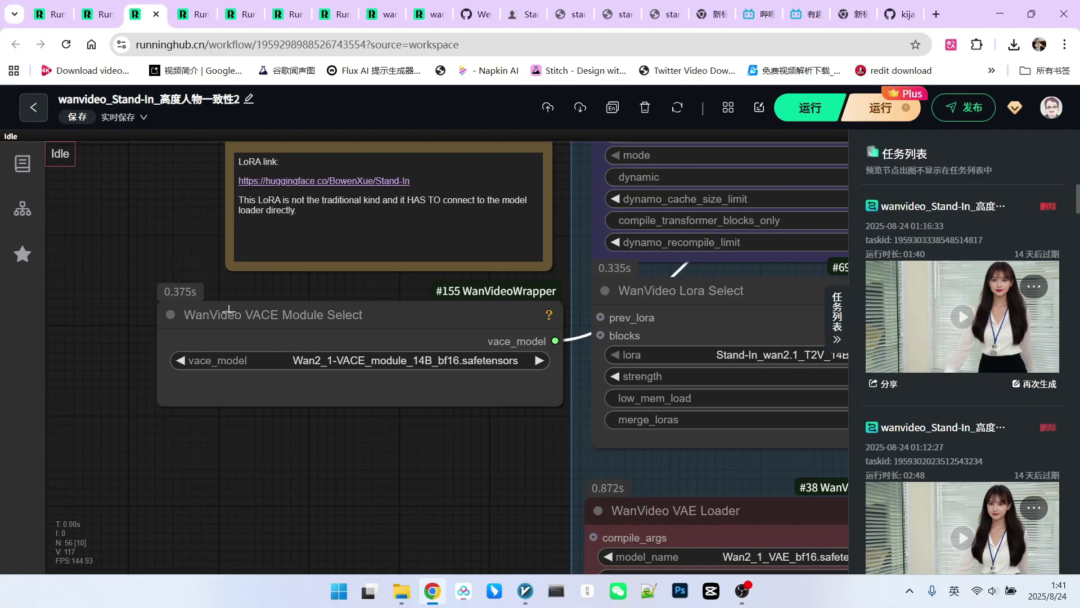
{"action": "mouse_move", "coordinate": [229, 308]}
{"action": "left_mouse_down"}
{"action": "mouse_move", "coordinate": [263, 313]}
{"action": "mouse_move", "coordinate": [212, 313]}
{"action": "mouse_move", "coordinate": [224, 314]}
{"action": "left_mouse_up"}
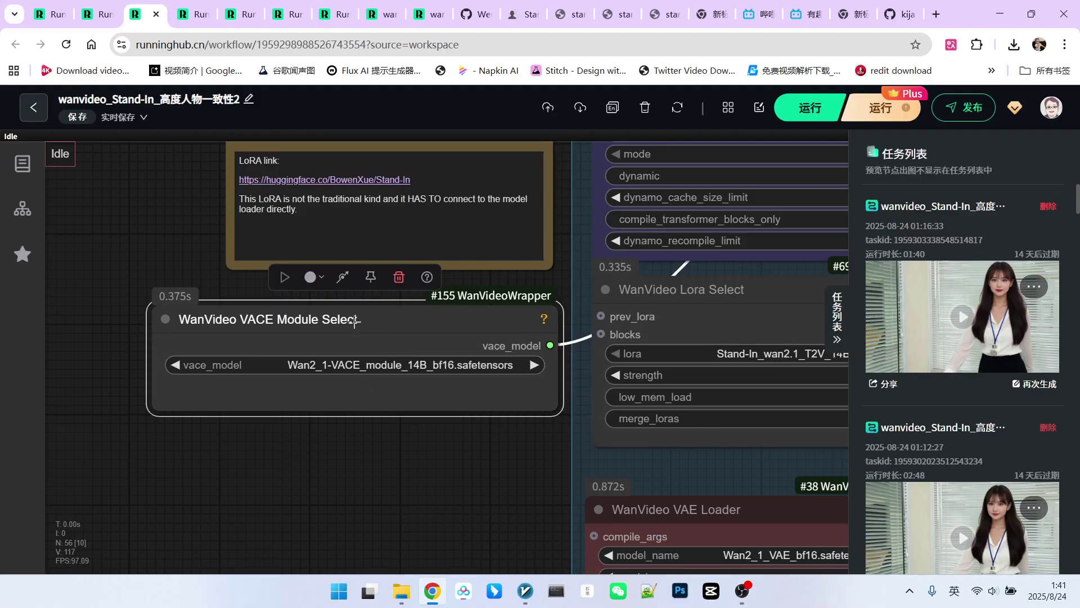
{"action": "scroll", "coordinate": [408, 394], "scroll_direction": "down", "scroll_amount": 3}
{"action": "left_click_drag", "start_coordinate": [461, 413], "coordinate": [230, 444]}
{"action": "scroll", "coordinate": [609, 208], "scroll_direction": "up", "scroll_amount": 2}
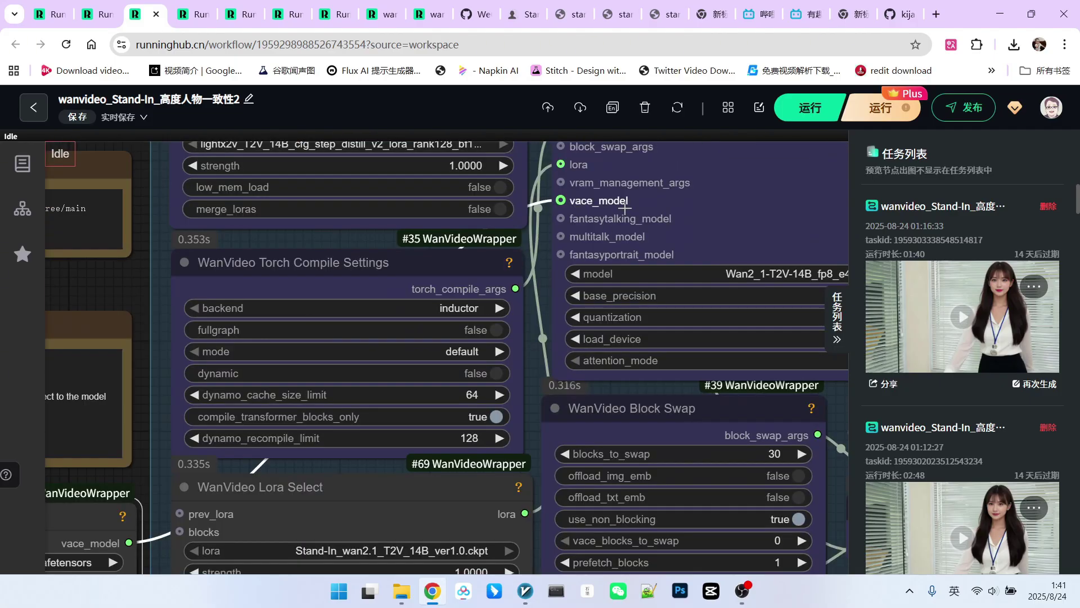
{"action": "scroll", "coordinate": [624, 208], "scroll_direction": "down", "scroll_amount": 4}
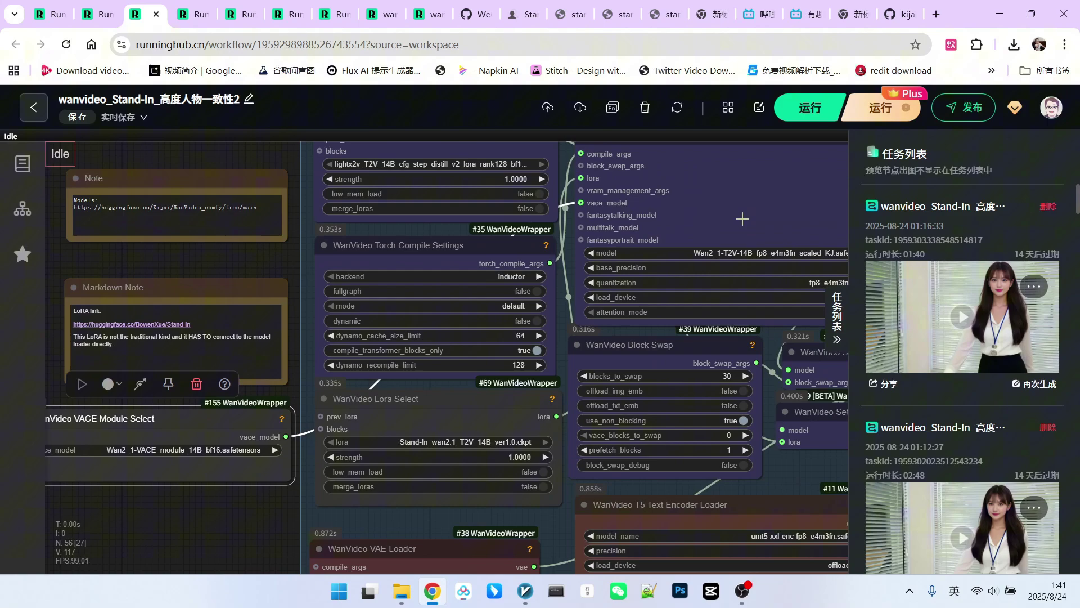
Inspect the WanVideo T5 Text Encoder Loader and WanVideo VAE Loader nodes in the 模型加载 group
{"action": "scroll", "coordinate": [698, 209], "scroll_direction": "down", "scroll_amount": 3}
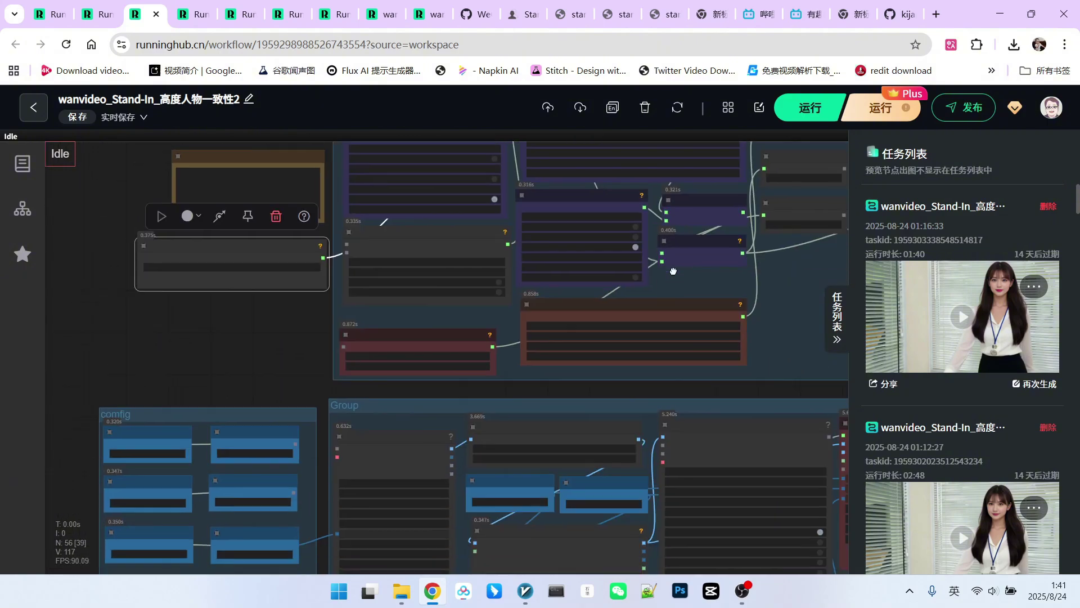
{"action": "scroll", "coordinate": [673, 271], "scroll_direction": "up", "scroll_amount": 5}
{"action": "scroll", "coordinate": [686, 301], "scroll_direction": "down", "scroll_amount": 3}
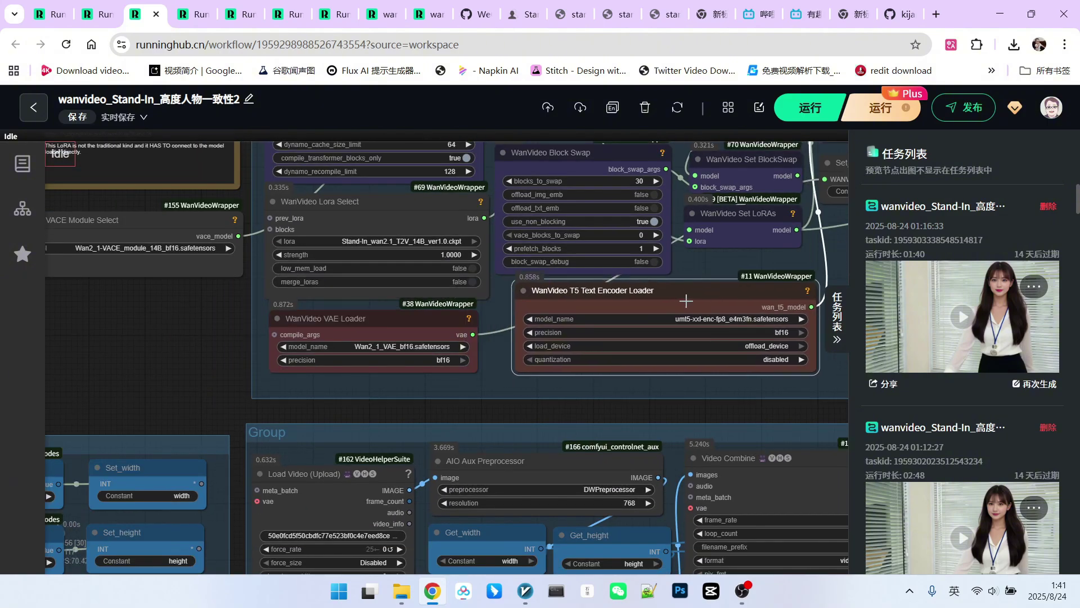
{"action": "left_click", "coordinate": [686, 300]}
{"action": "left_click_drag", "start_coordinate": [418, 315], "coordinate": [439, 317]}
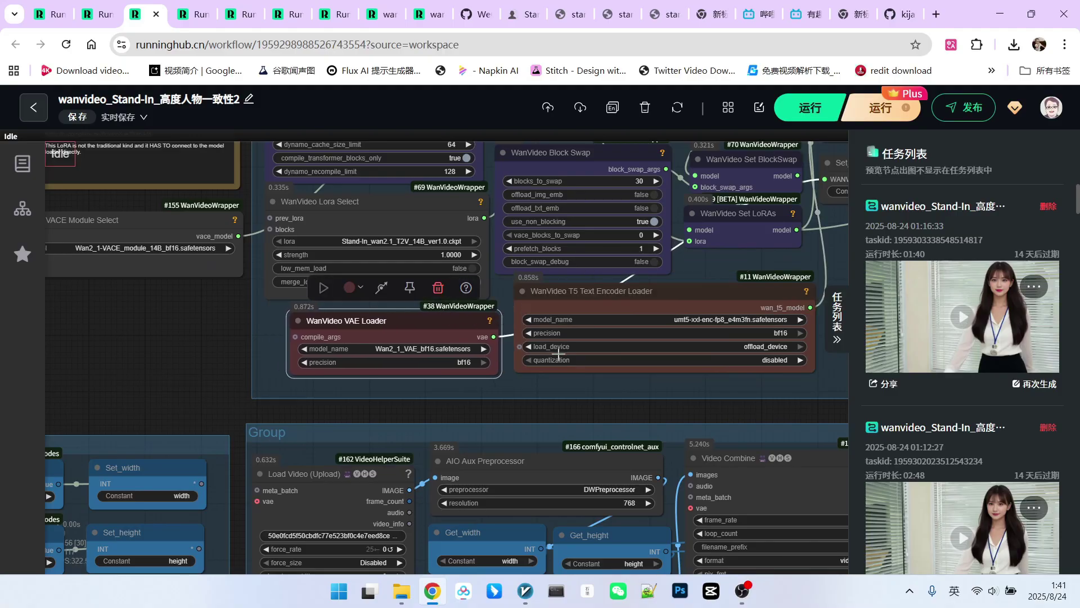
Review the width, height and frames constants in the comfig group and the settings of the Load Video node
{"action": "scroll", "coordinate": [558, 353], "scroll_direction": "down", "scroll_amount": 4}
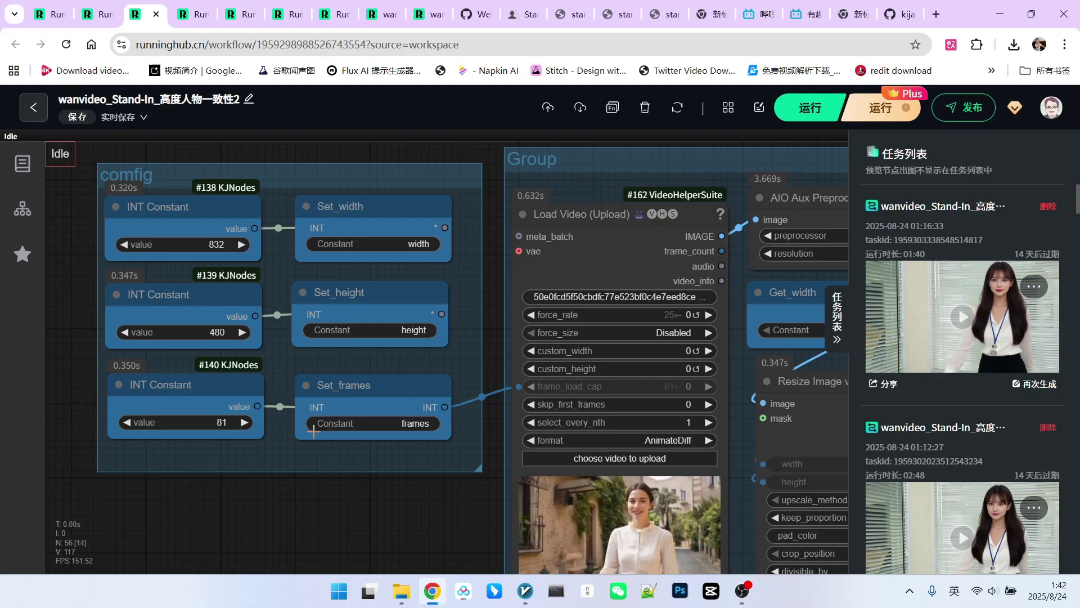
{"action": "scroll", "coordinate": [341, 422], "scroll_direction": "down", "scroll_amount": 3}
{"action": "left_click_drag", "start_coordinate": [368, 456], "coordinate": [209, 338]}
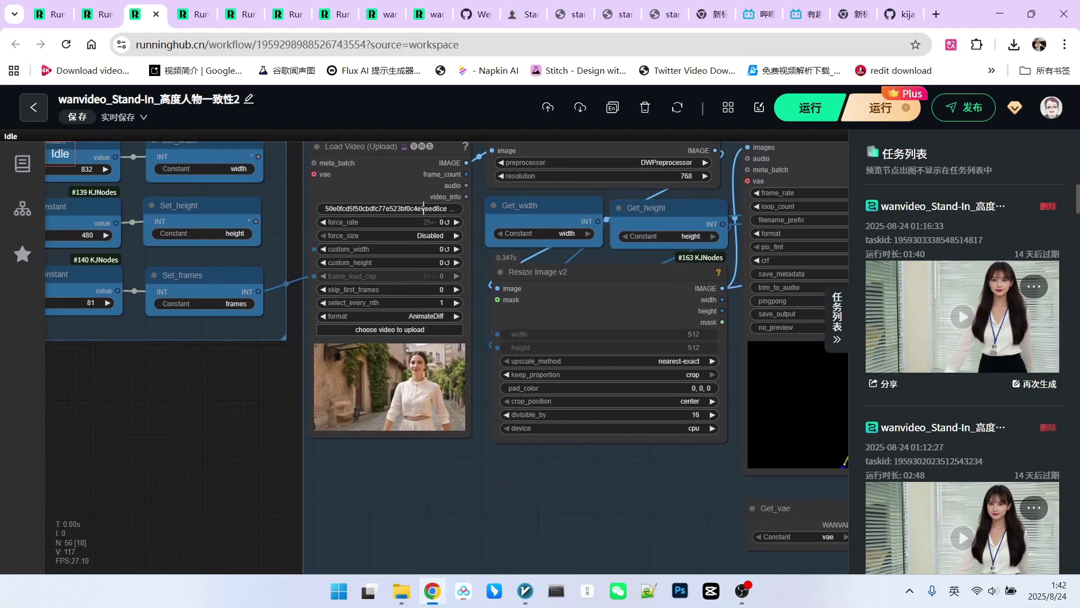
{"action": "left_click_drag", "start_coordinate": [463, 475], "coordinate": [377, 537]}
{"action": "scroll", "coordinate": [490, 376], "scroll_direction": "up", "scroll_amount": 1}
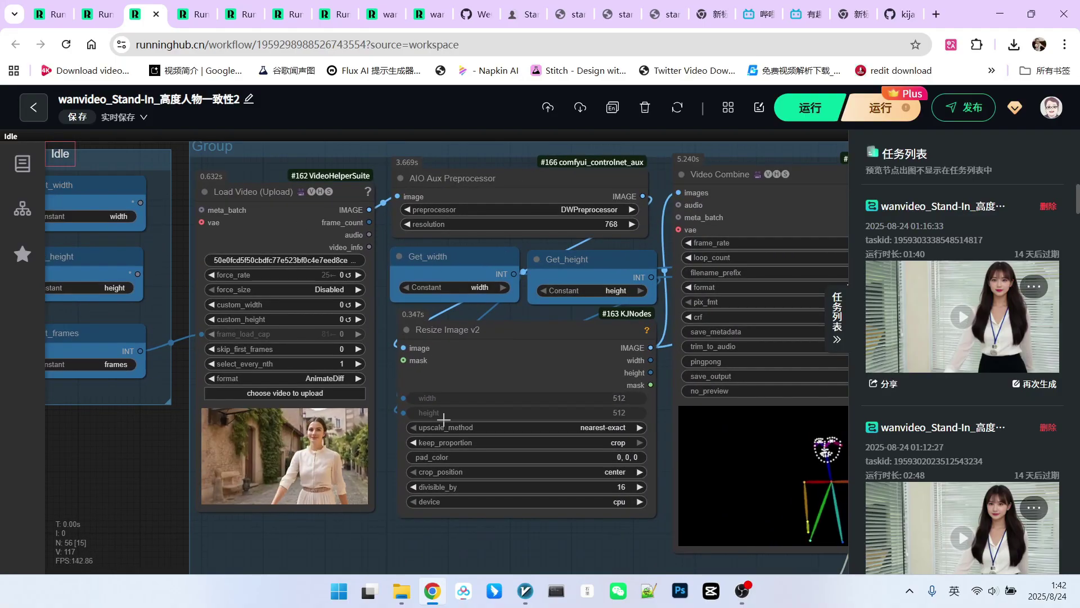
Examine the AIO Aux Preprocessor and Resize Image v2 nodes that process the uploaded reference video
{"action": "scroll", "coordinate": [444, 419], "scroll_direction": "down", "scroll_amount": 2}
{"action": "left_click_drag", "start_coordinate": [606, 215], "coordinate": [533, 208]}
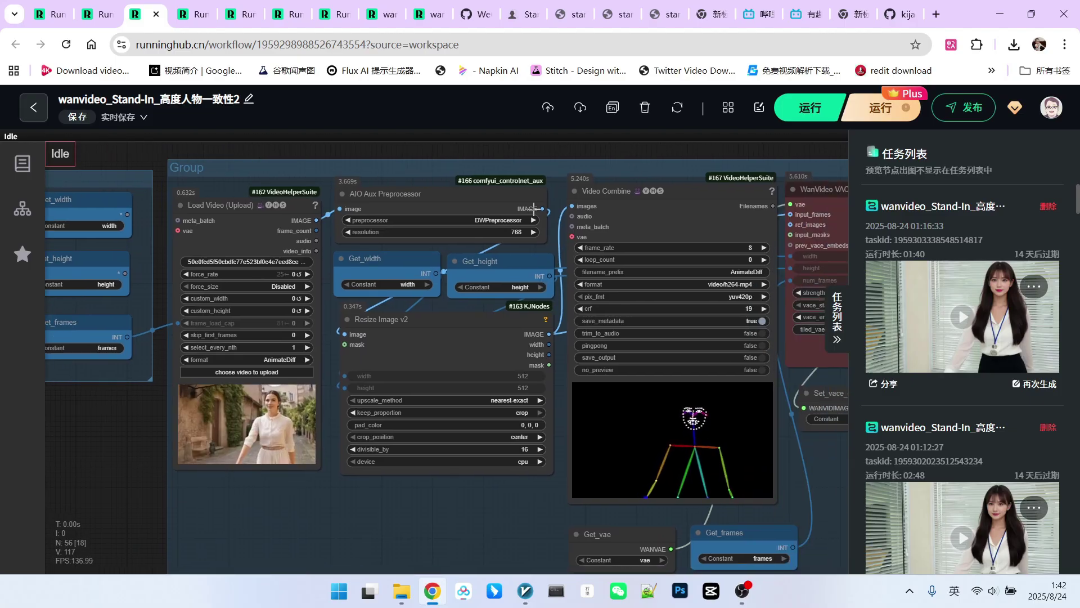
{"action": "scroll", "coordinate": [385, 269], "scroll_direction": "up", "scroll_amount": 1}
{"action": "left_click", "coordinate": [415, 183]}
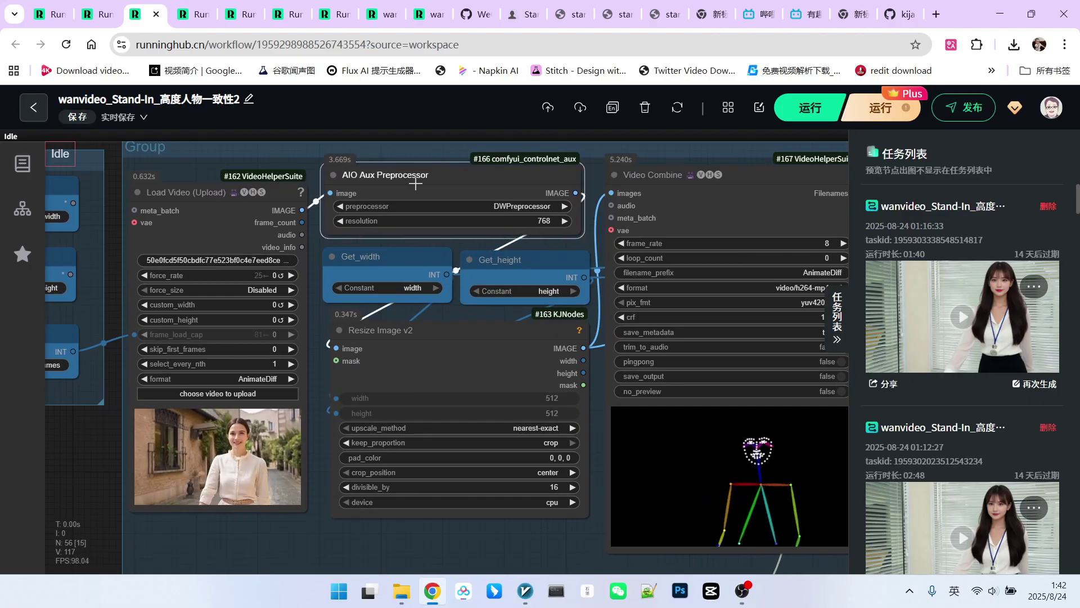
{"action": "scroll", "coordinate": [482, 208], "scroll_direction": "up", "scroll_amount": 2}
{"action": "scroll", "coordinate": [541, 206], "scroll_direction": "down", "scroll_amount": 2}
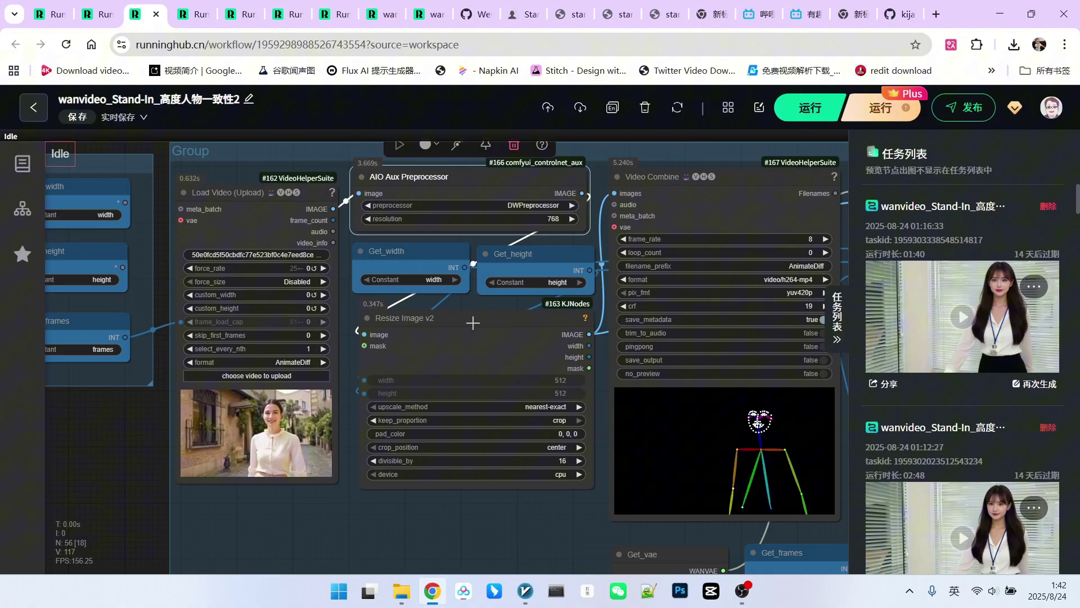
{"action": "left_click", "coordinate": [475, 319]}
{"action": "scroll", "coordinate": [461, 397], "scroll_direction": "up", "scroll_amount": 1}
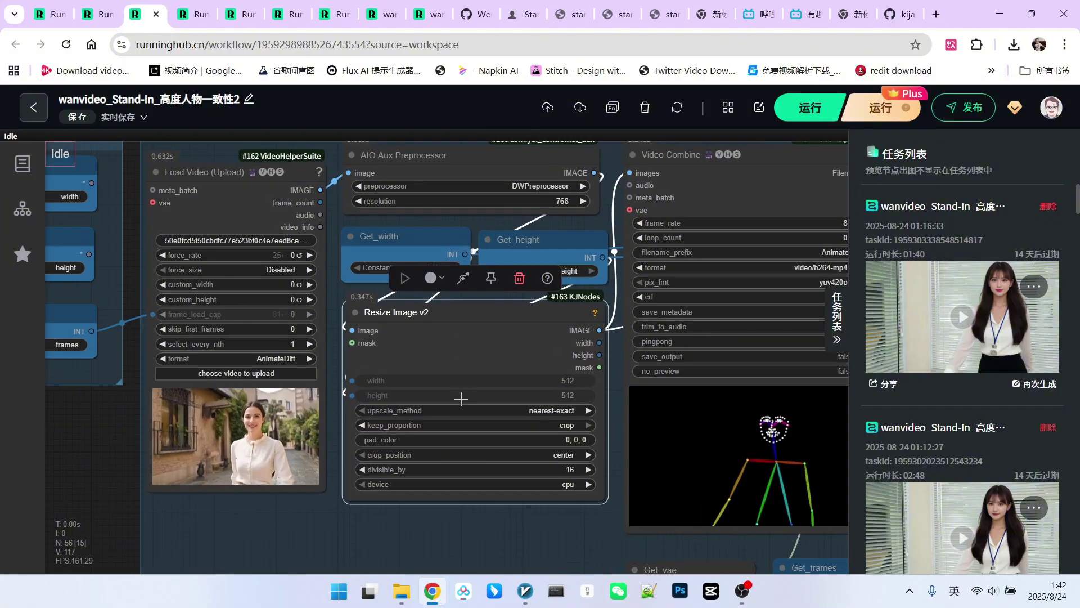
{"action": "scroll", "coordinate": [461, 399], "scroll_direction": "down", "scroll_amount": 3}
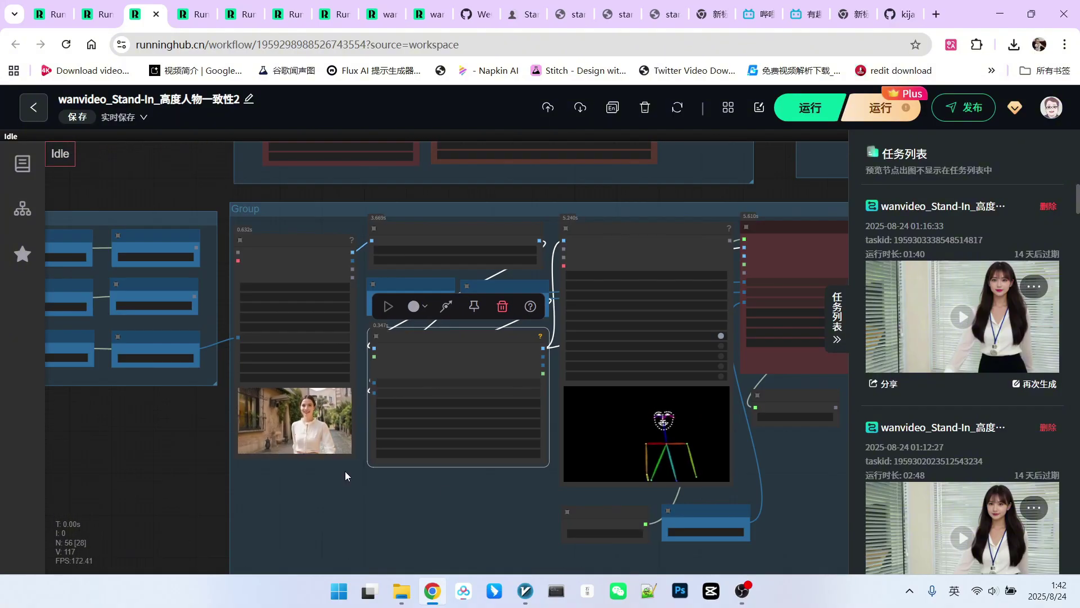
Inspect the pose preview in Video Combine and the inputs and settings of the WanVideo VACE Encode node
{"action": "left_click_drag", "start_coordinate": [479, 484], "coordinate": [340, 450]}
{"action": "left_click_drag", "start_coordinate": [648, 433], "coordinate": [597, 447]}
{"action": "scroll", "coordinate": [673, 344], "scroll_direction": "up", "scroll_amount": 3}
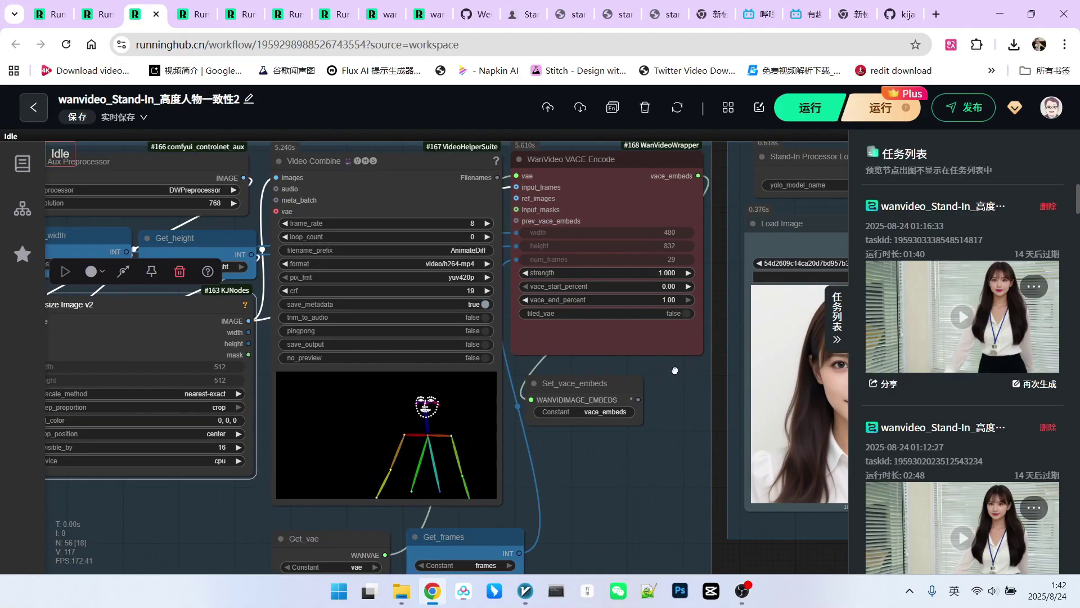
{"action": "scroll", "coordinate": [675, 370], "scroll_direction": "up", "scroll_amount": 1}
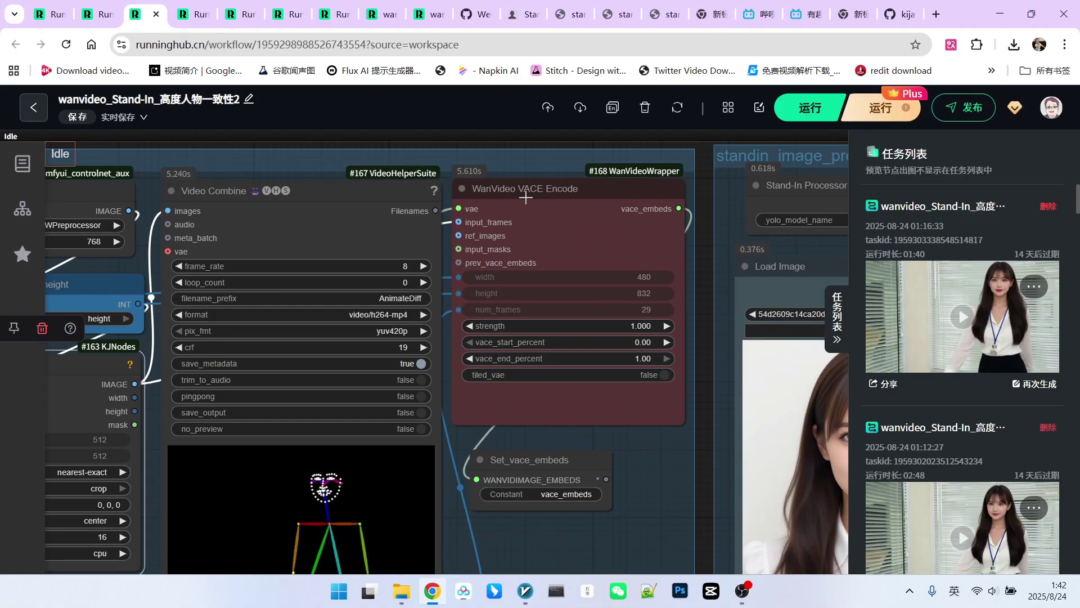
{"action": "left_click", "coordinate": [578, 230]}
{"action": "scroll", "coordinate": [431, 370], "scroll_direction": "down", "scroll_amount": 1}
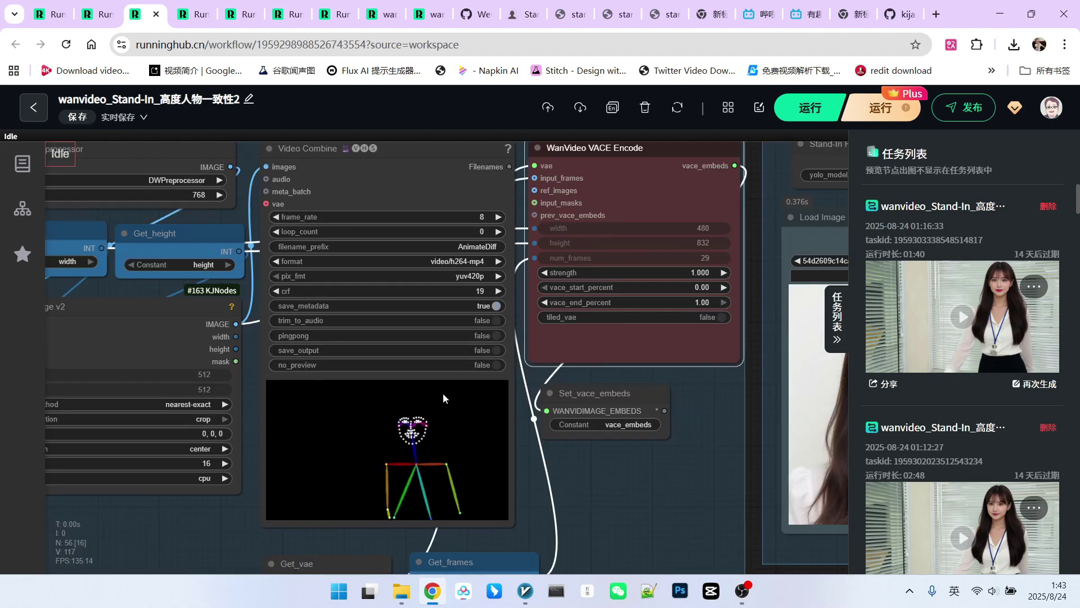
{"action": "scroll", "coordinate": [589, 164], "scroll_direction": "down", "scroll_amount": 1}
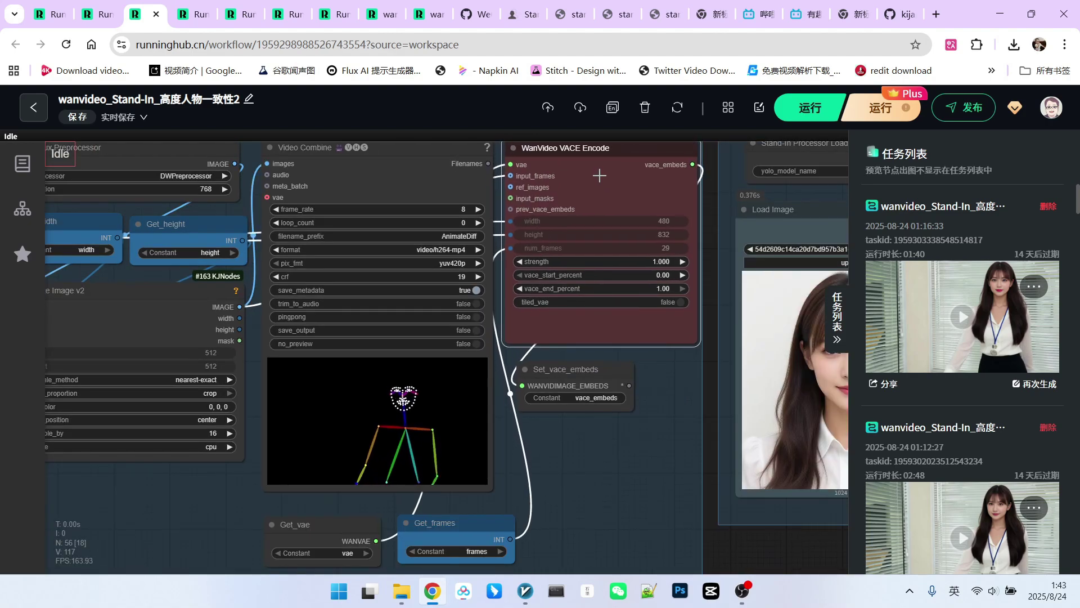
{"action": "scroll", "coordinate": [600, 257], "scroll_direction": "down", "scroll_amount": 1}
Inspect the Set_vace_embeds node under WanVideo VACE Encode, and bring the standin_image_process group into view
{"action": "scroll", "coordinate": [619, 360], "scroll_direction": "up", "scroll_amount": 3}
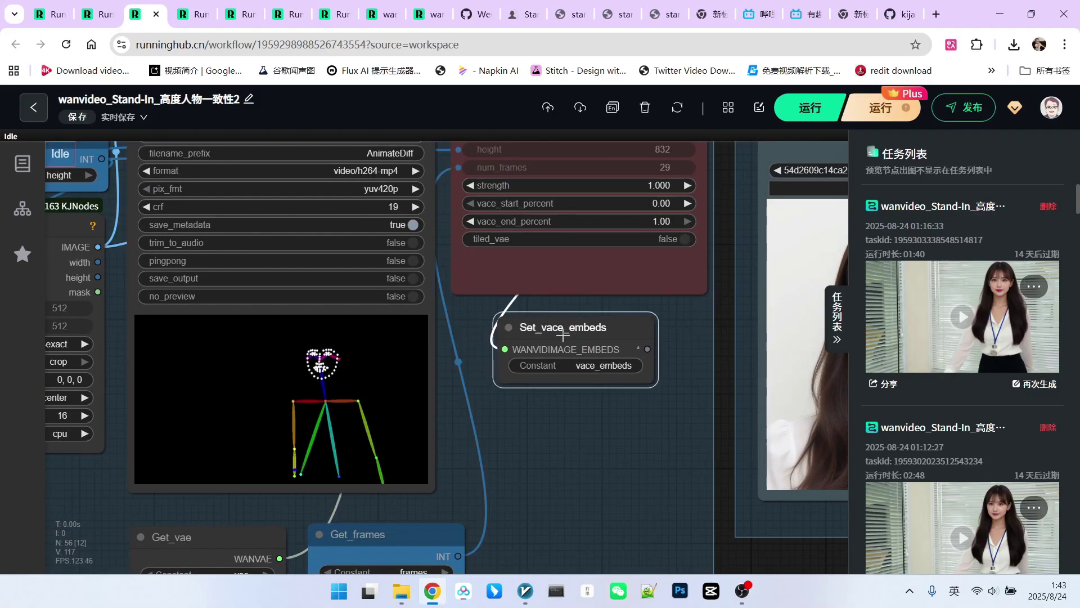
{"action": "left_click", "coordinate": [563, 366]}
{"action": "scroll", "coordinate": [574, 382], "scroll_direction": "up", "scroll_amount": 3}
{"action": "scroll", "coordinate": [590, 356], "scroll_direction": "down", "scroll_amount": 8}
{"action": "left_click_drag", "start_coordinate": [787, 329], "coordinate": [595, 351]}
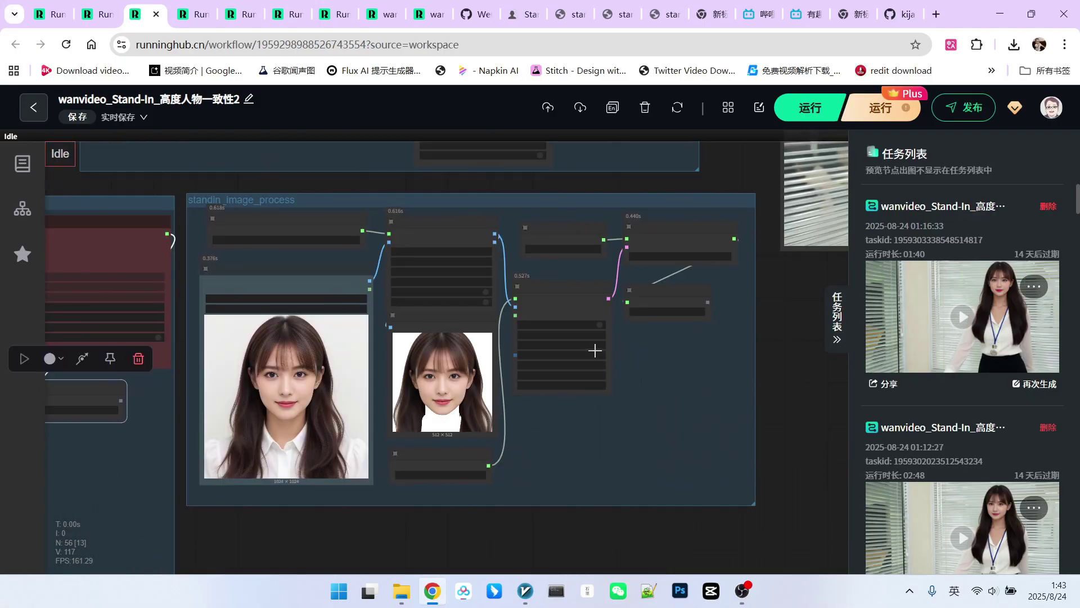
Examine the Stand-In Processor Loader and the Load Image portrait in the standin_image_process group
{"action": "scroll", "coordinate": [610, 389], "scroll_direction": "up", "scroll_amount": 3}
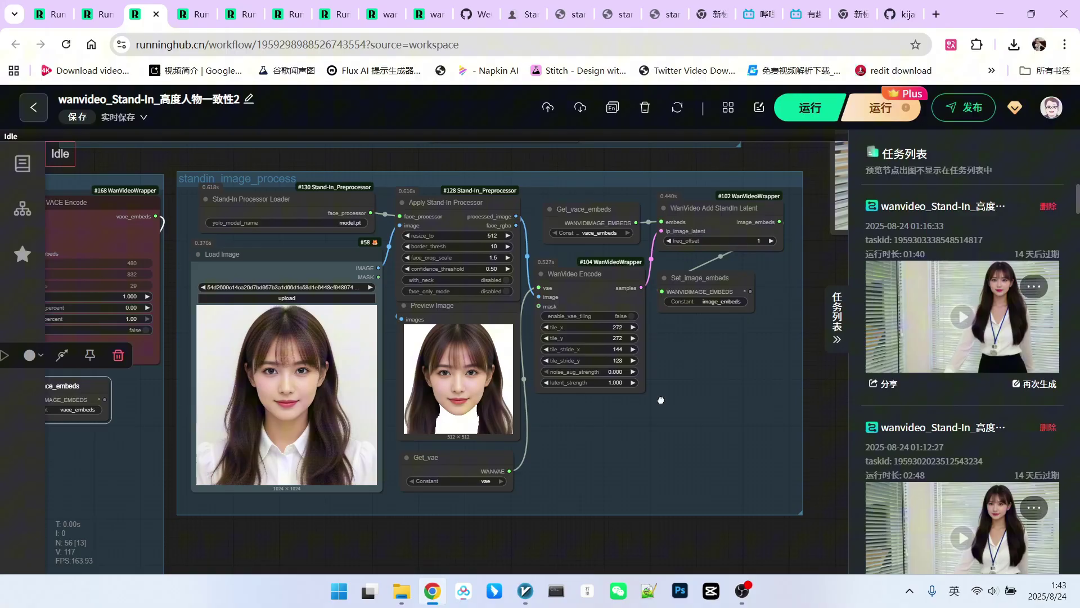
{"action": "scroll", "coordinate": [283, 275], "scroll_direction": "up", "scroll_amount": 2}
{"action": "left_click_drag", "start_coordinate": [360, 186], "coordinate": [356, 195]}
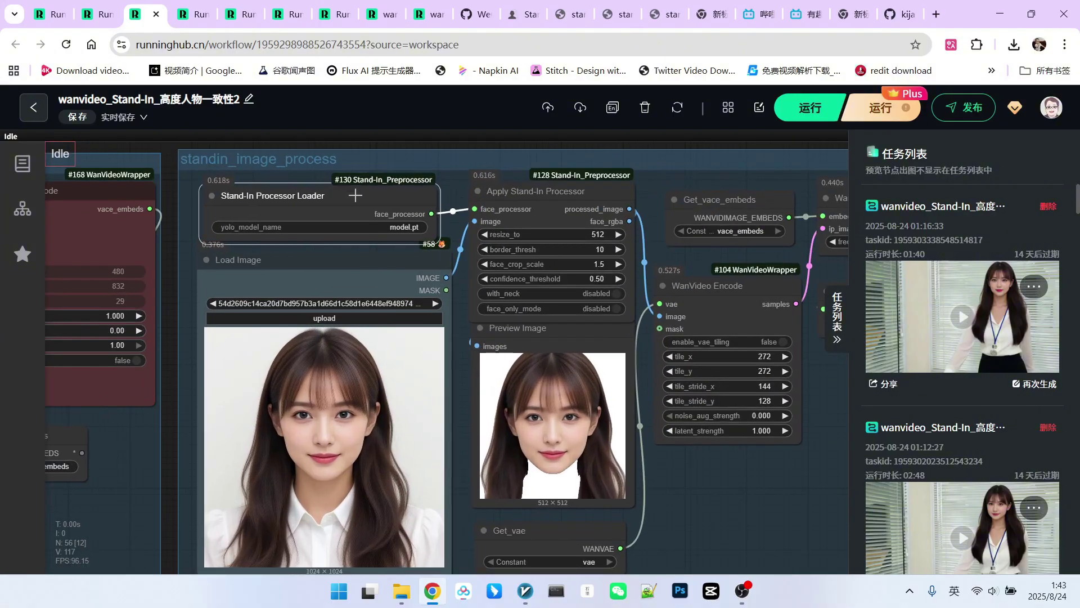
{"action": "scroll", "coordinate": [340, 298], "scroll_direction": "up", "scroll_amount": 3}
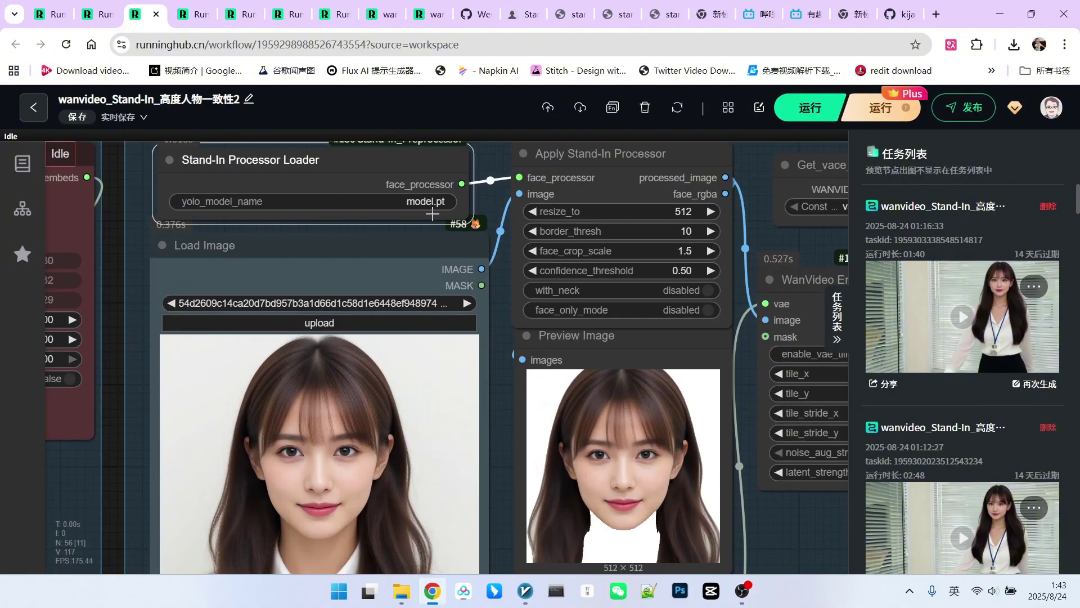
{"action": "mouse_move", "coordinate": [349, 255]}
{"action": "left_mouse_down"}
{"action": "mouse_move", "coordinate": [338, 253]}
{"action": "mouse_move", "coordinate": [353, 251]}
{"action": "left_mouse_up"}
{"action": "scroll", "coordinate": [470, 238], "scroll_direction": "down", "scroll_amount": 2}
{"action": "scroll", "coordinate": [568, 206], "scroll_direction": "up", "scroll_amount": 2}
Review the Apply Stand-In Processor settings and the extracted face in the Preview Image node
{"action": "left_click_drag", "start_coordinate": [609, 176], "coordinate": [601, 163]}
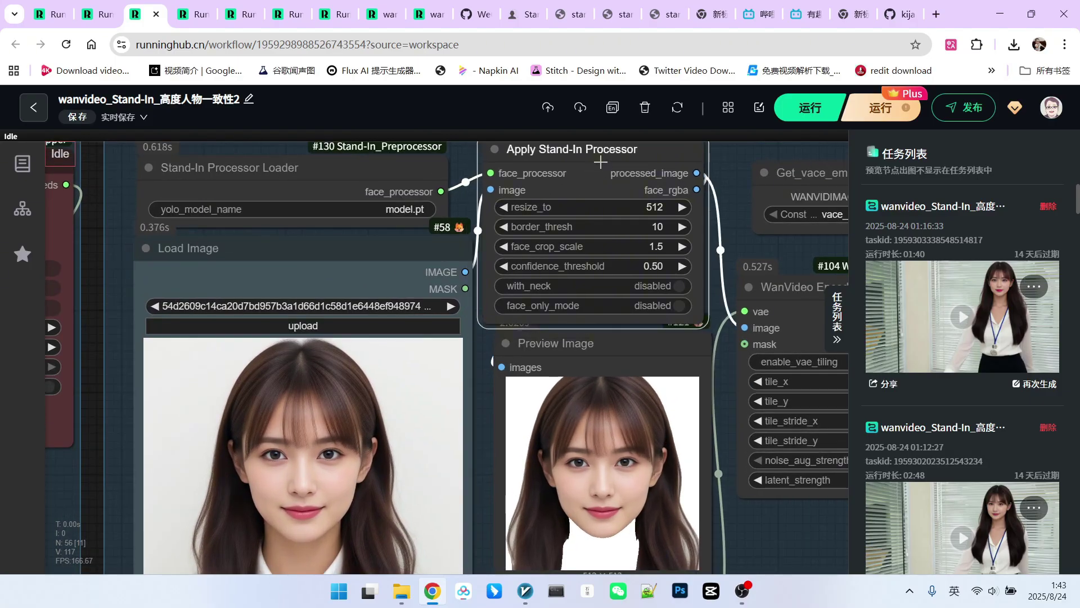
{"action": "left_click_drag", "start_coordinate": [720, 497], "coordinate": [686, 375]}
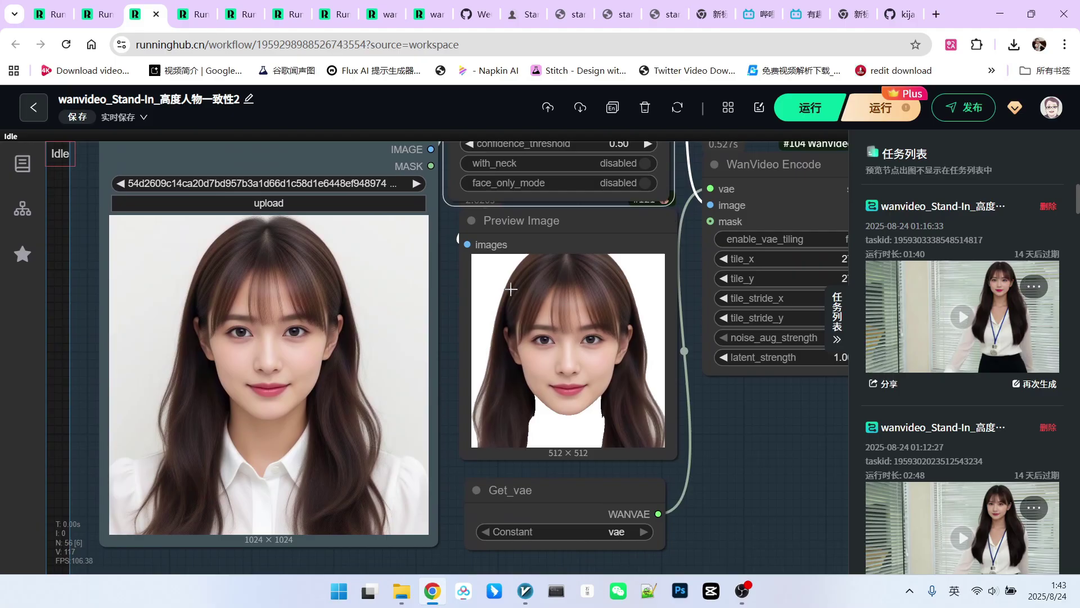
{"action": "scroll", "coordinate": [595, 352], "scroll_direction": "down", "scroll_amount": 2}
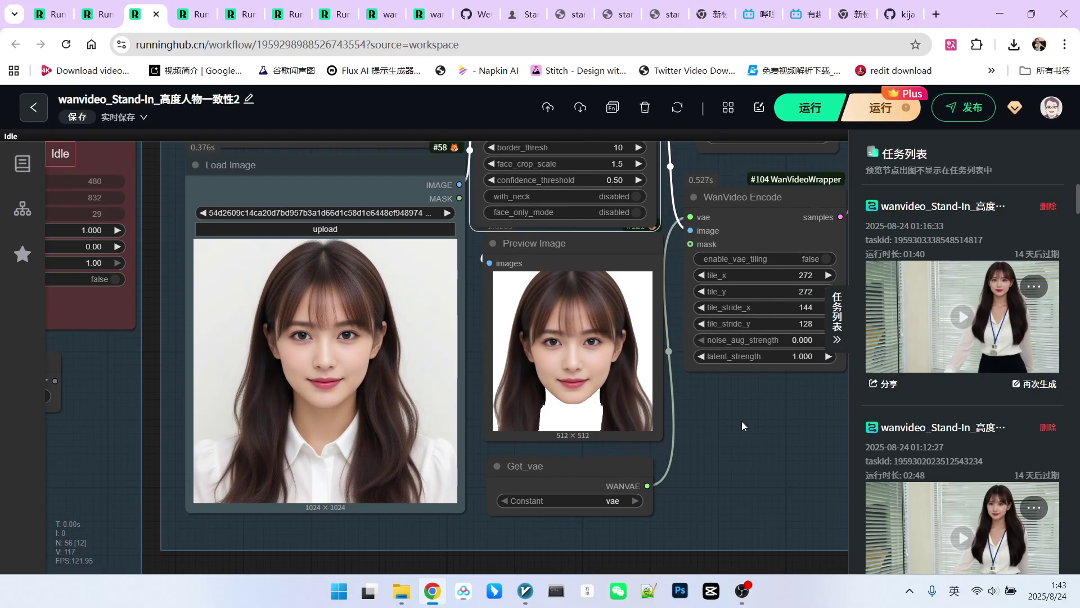
Inspect the inputs and settings of the WanVideo Encode node that receives the processed face image
{"action": "left_click_drag", "start_coordinate": [742, 425], "coordinate": [531, 508]}
{"action": "scroll", "coordinate": [598, 280], "scroll_direction": "up", "scroll_amount": 2}
{"action": "left_click_drag", "start_coordinate": [532, 319], "coordinate": [534, 315]}
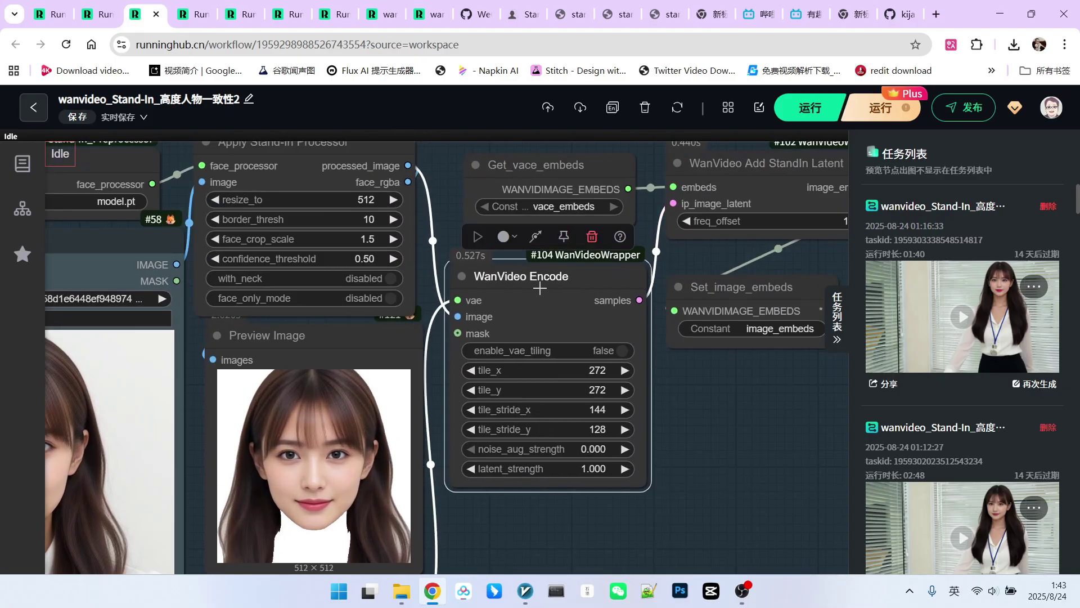
{"action": "scroll", "coordinate": [557, 304], "scroll_direction": "down", "scroll_amount": 3}
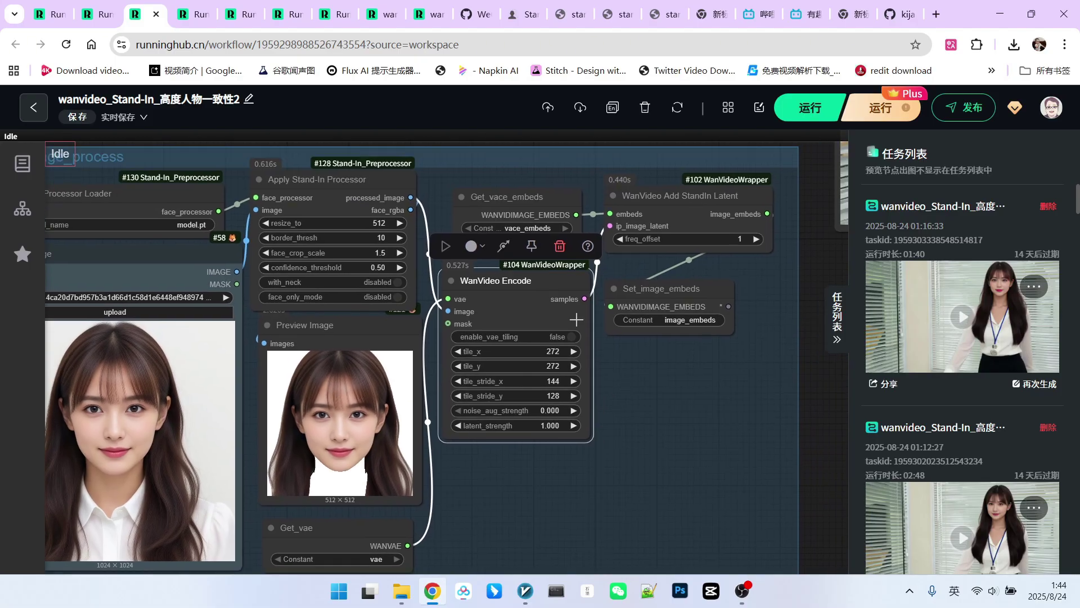
{"action": "scroll", "coordinate": [557, 307], "scroll_direction": "up", "scroll_amount": 2}
{"action": "left_click_drag", "start_coordinate": [520, 294], "coordinate": [535, 295]}
Inspect the WanVideo Add StandIn Latent node, including its embeds and ip_image_latent inputs and the Get_vace_embeds node
{"action": "left_click_drag", "start_coordinate": [646, 179], "coordinate": [489, 262]}
{"action": "scroll", "coordinate": [489, 262], "scroll_direction": "up", "scroll_amount": 3}
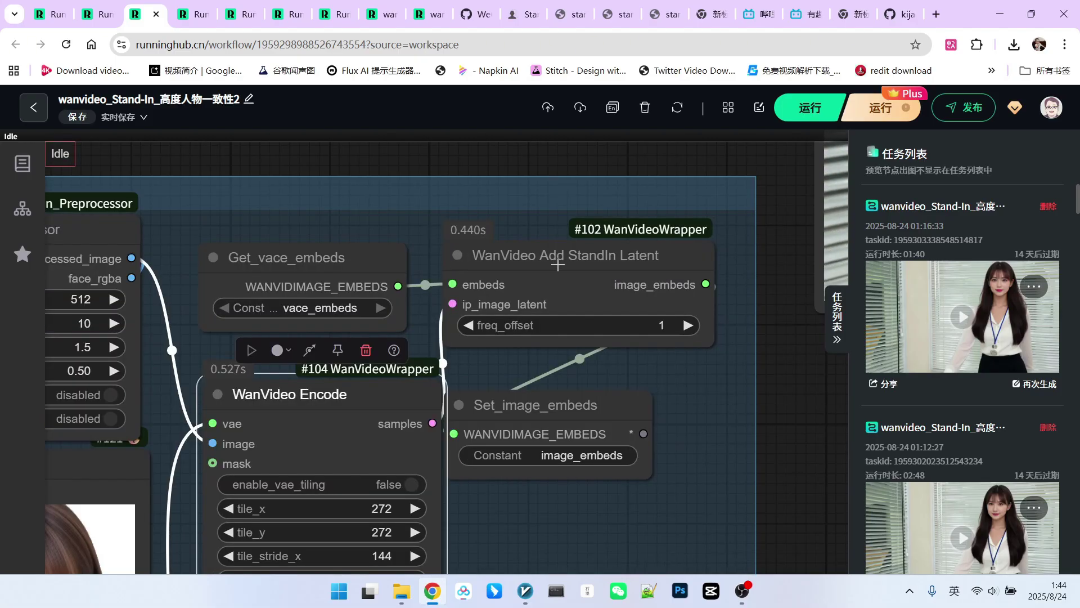
{"action": "mouse_move", "coordinate": [389, 388]}
{"action": "left_mouse_down"}
{"action": "mouse_move", "coordinate": [366, 378]}
{"action": "mouse_move", "coordinate": [383, 379]}
{"action": "left_mouse_up"}
{"action": "left_click_drag", "start_coordinate": [544, 285], "coordinate": [543, 282]}
{"action": "left_click_drag", "start_coordinate": [579, 389], "coordinate": [567, 365]}
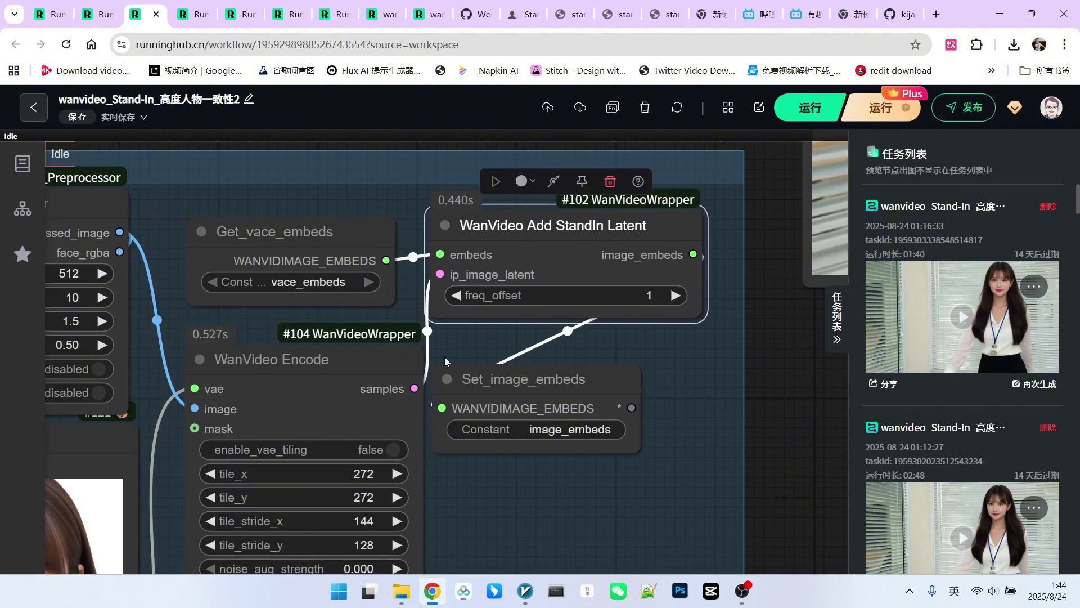
{"action": "scroll", "coordinate": [445, 281], "scroll_direction": "up", "scroll_amount": 3}
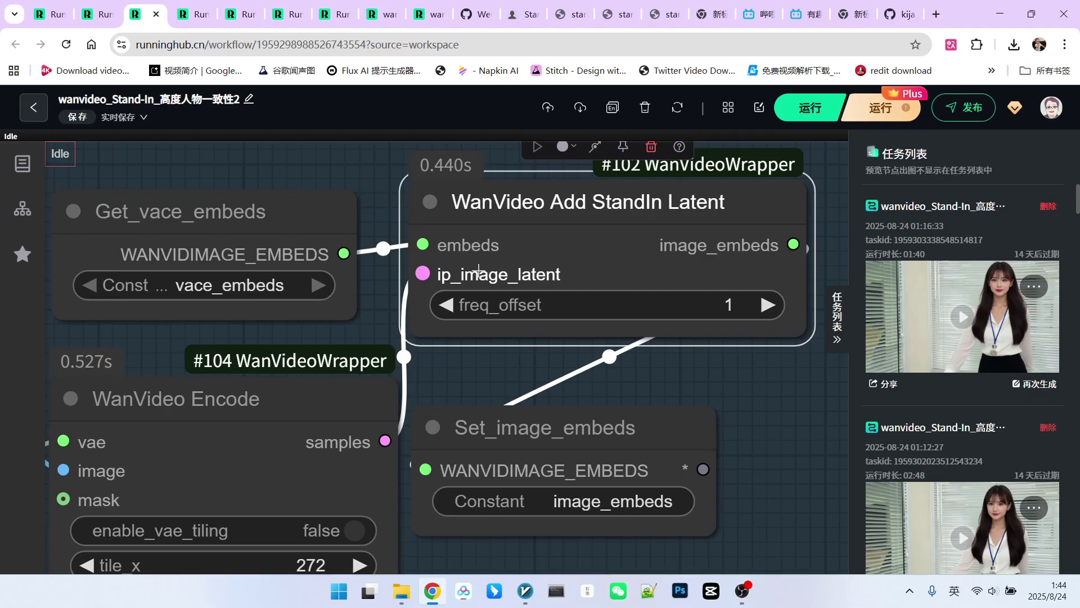
{"action": "scroll", "coordinate": [478, 271], "scroll_direction": "down", "scroll_amount": 3}
{"action": "left_click_drag", "start_coordinate": [262, 240], "coordinate": [288, 226]}
Trace the vace_embeds from the VACE encoding nodes to Get_vace_embeds and review how they join the encoded face latent
{"action": "scroll", "coordinate": [413, 270], "scroll_direction": "down", "scroll_amount": 7}
{"action": "left_click_drag", "start_coordinate": [409, 271], "coordinate": [816, 270]}
{"action": "scroll", "coordinate": [319, 461], "scroll_direction": "down", "scroll_amount": 4}
{"action": "left_click_drag", "start_coordinate": [757, 488], "coordinate": [559, 496]}
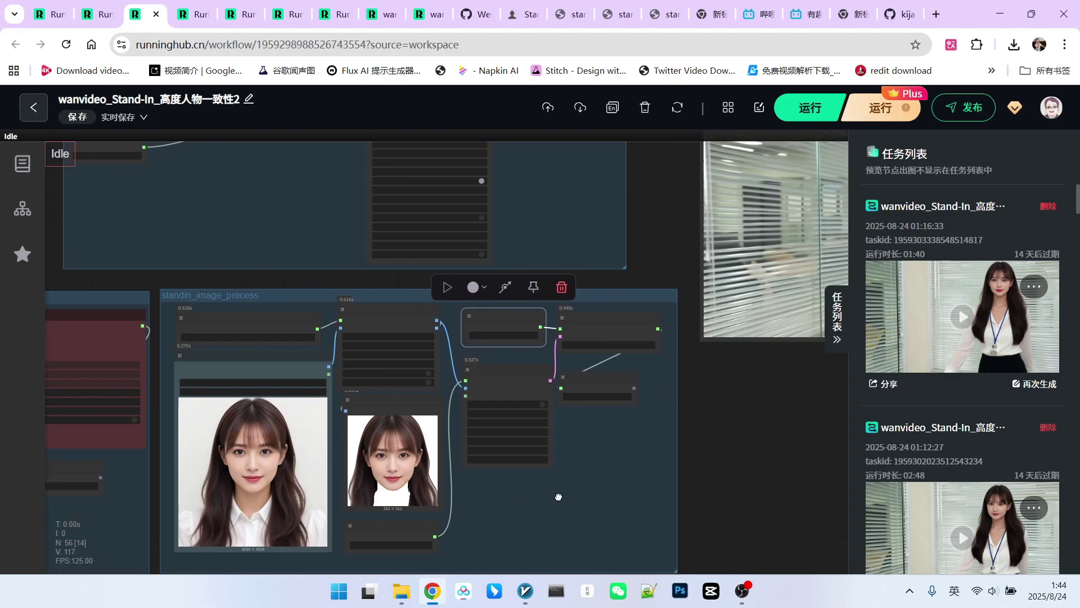
{"action": "scroll", "coordinate": [579, 315], "scroll_direction": "up", "scroll_amount": 5}
{"action": "scroll", "coordinate": [569, 328], "scroll_direction": "down", "scroll_amount": 2}
{"action": "scroll", "coordinate": [682, 424], "scroll_direction": "up", "scroll_amount": 2}
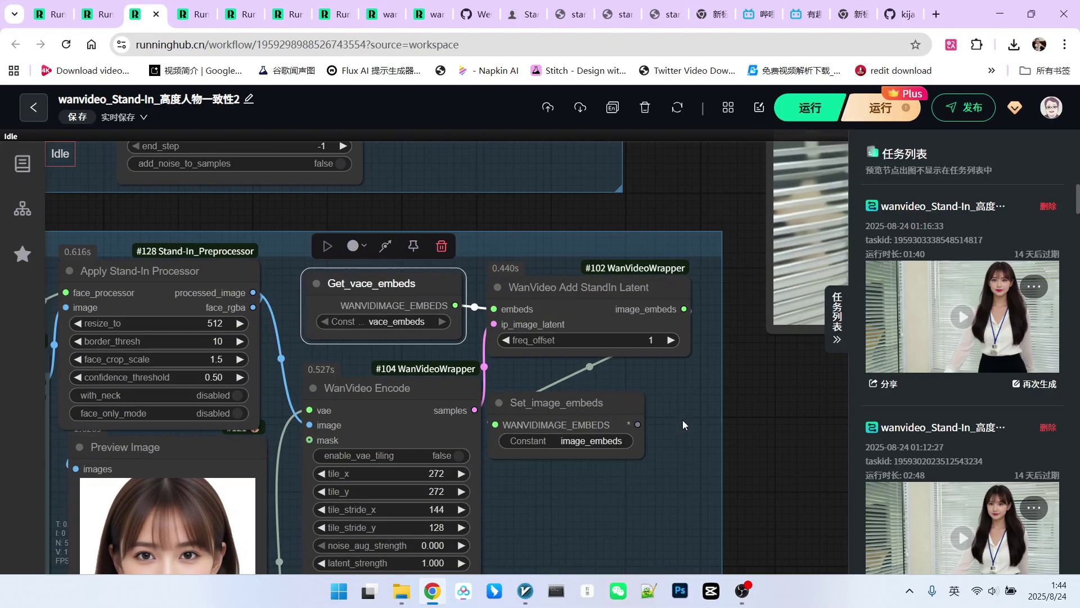
{"action": "left_click_drag", "start_coordinate": [557, 284], "coordinate": [549, 290]}
{"action": "left_click_drag", "start_coordinate": [380, 288], "coordinate": [383, 282]}
{"action": "mouse_move", "coordinate": [387, 388]}
{"action": "left_mouse_down"}
{"action": "mouse_move", "coordinate": [388, 369]}
{"action": "mouse_move", "coordinate": [383, 377]}
{"action": "left_mouse_up"}
Inspect the Set_image_embeds node that stores the output of WanVideo Add StandIn Latent
{"action": "left_click_drag", "start_coordinate": [682, 472], "coordinate": [566, 407]}
{"action": "scroll", "coordinate": [571, 402], "scroll_direction": "up", "scroll_amount": 4}
{"action": "left_click_drag", "start_coordinate": [427, 378], "coordinate": [448, 366]}
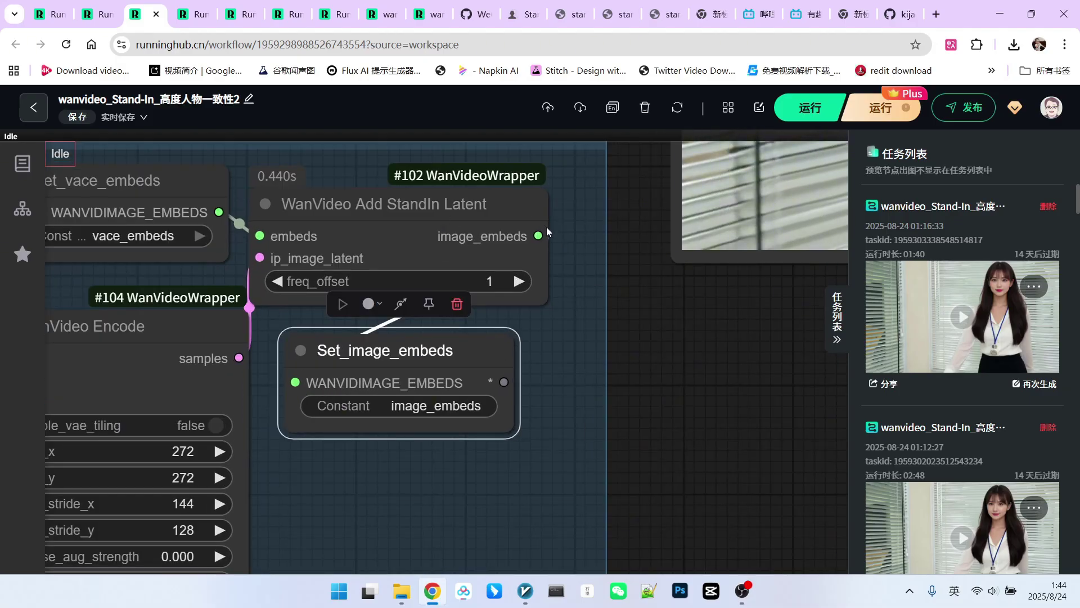
{"action": "scroll", "coordinate": [562, 379], "scroll_direction": "down", "scroll_amount": 2}
{"action": "scroll", "coordinate": [535, 372], "scroll_direction": "down", "scroll_amount": 5}
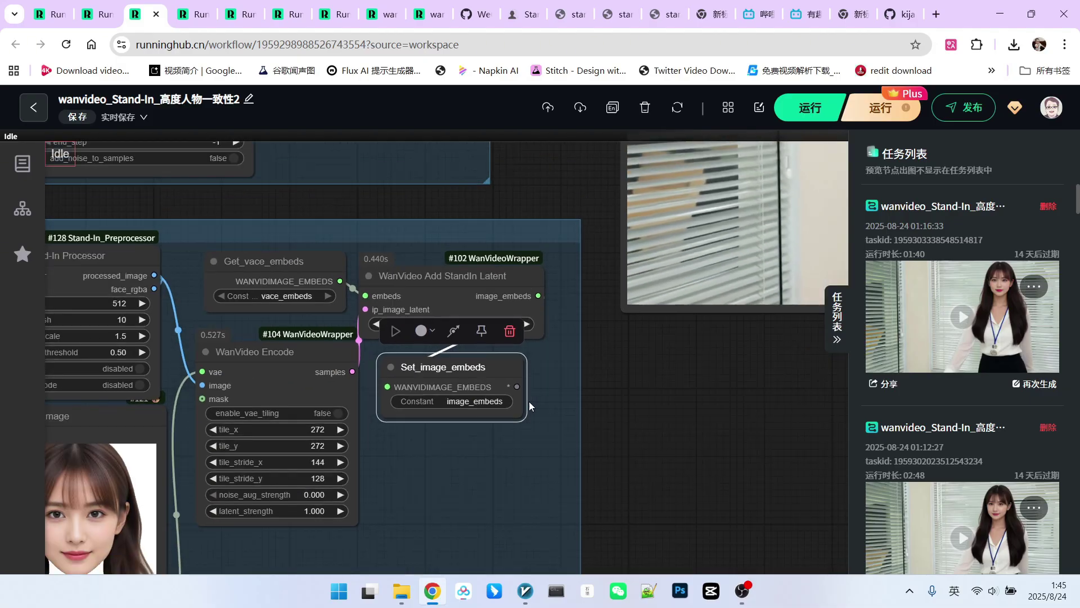
Bring the prompt and sampling group into view and identify its WanVideo TextEncode and WanVideo Sampler nodes
{"action": "left_click_drag", "start_coordinate": [568, 367], "coordinate": [796, 402]}
{"action": "scroll", "coordinate": [340, 388], "scroll_direction": "up", "scroll_amount": 5}
{"action": "left_click_drag", "start_coordinate": [342, 400], "coordinate": [392, 455]}
{"action": "scroll", "coordinate": [388, 434], "scroll_direction": "up", "scroll_amount": 1}
{"action": "scroll", "coordinate": [345, 247], "scroll_direction": "down", "scroll_amount": 2}
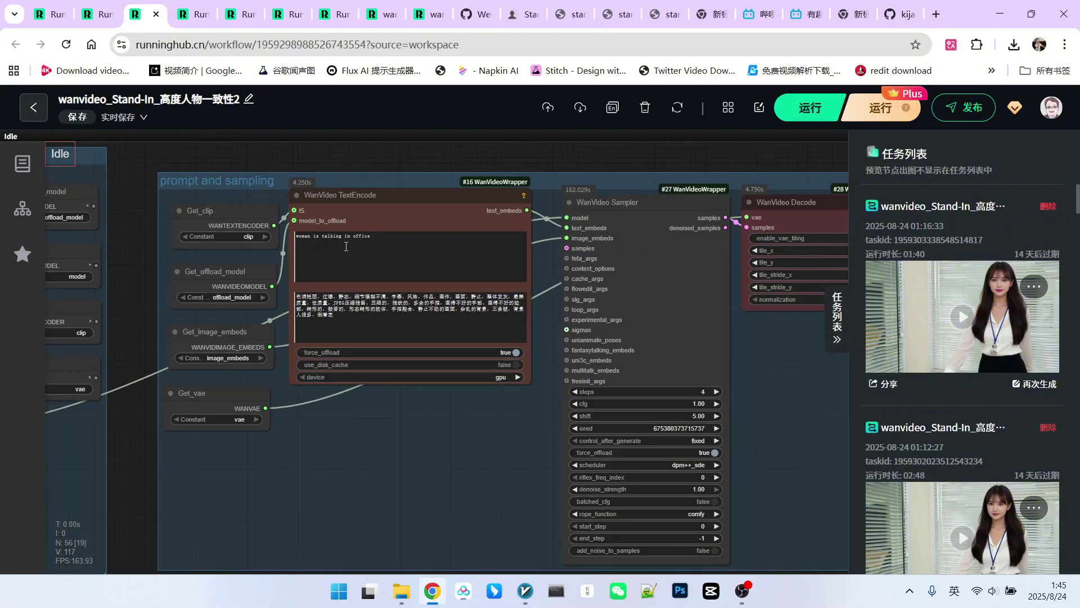
{"action": "left_click_drag", "start_coordinate": [370, 197], "coordinate": [371, 200]}
{"action": "left_click_drag", "start_coordinate": [621, 214], "coordinate": [623, 220]}
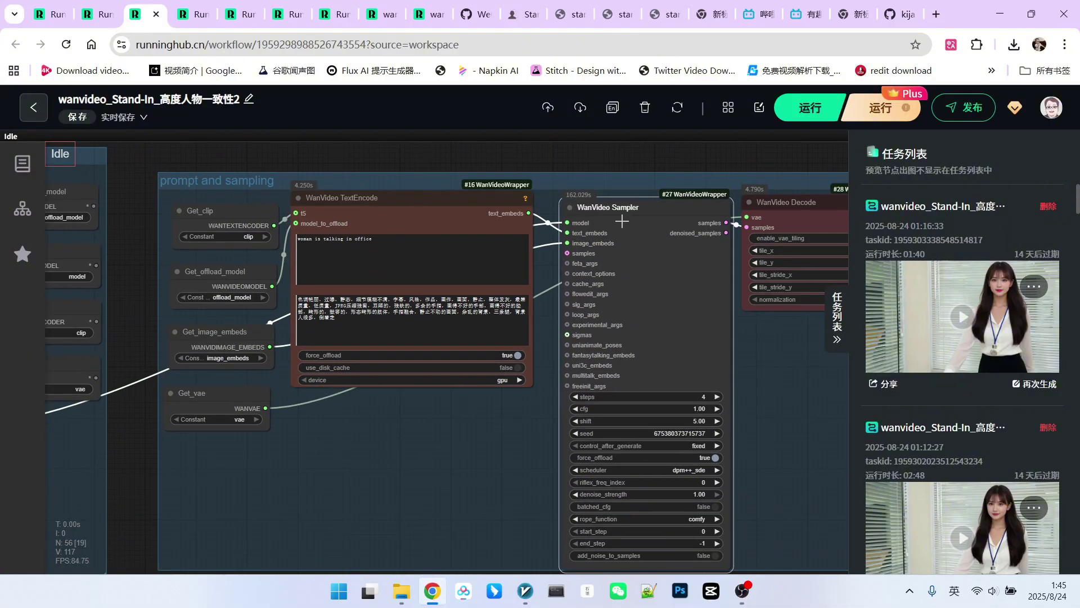
Read the positive and negative prompts in WanVideo TextEncode and inspect the Get_image_embeds node supplying the sampler
{"action": "left_click_drag", "start_coordinate": [370, 435], "coordinate": [372, 435]}
{"action": "scroll", "coordinate": [381, 271], "scroll_direction": "up", "scroll_amount": 5}
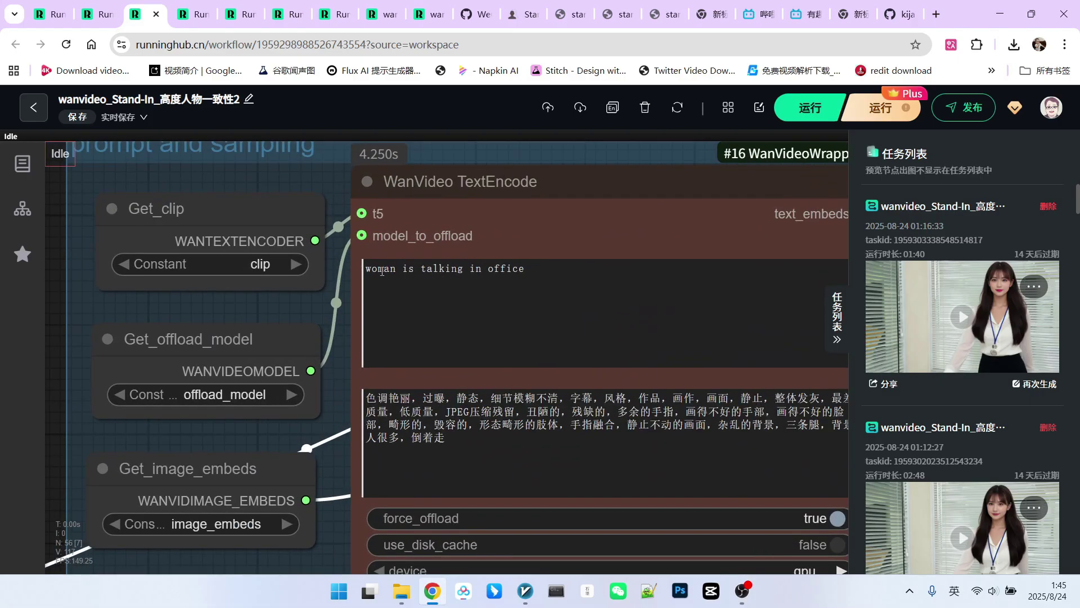
{"action": "scroll", "coordinate": [493, 271], "scroll_direction": "down", "scroll_amount": 4}
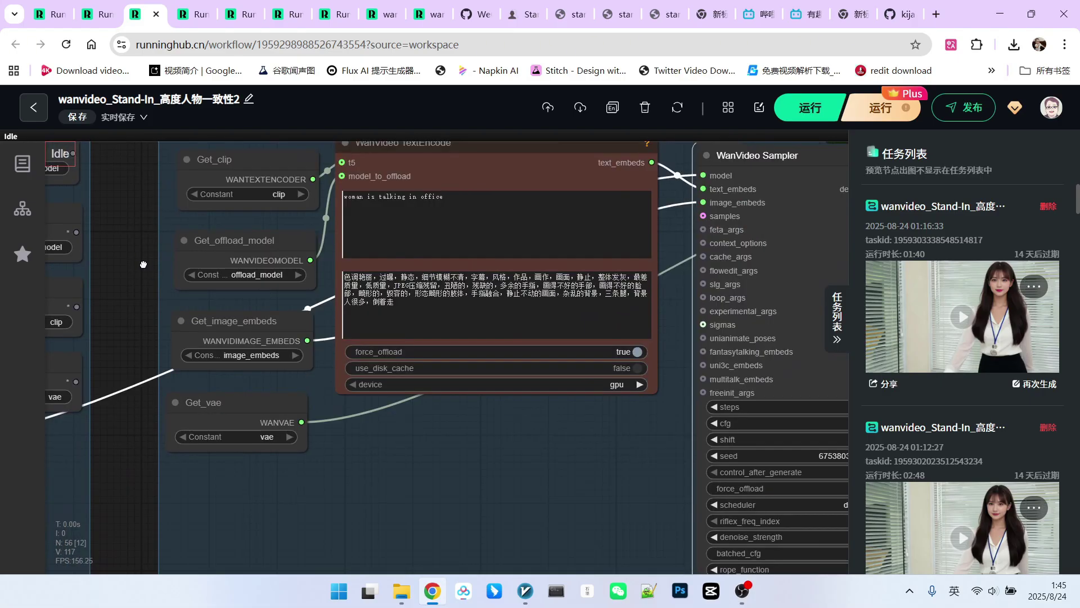
{"action": "left_click_drag", "start_coordinate": [475, 496], "coordinate": [398, 479]}
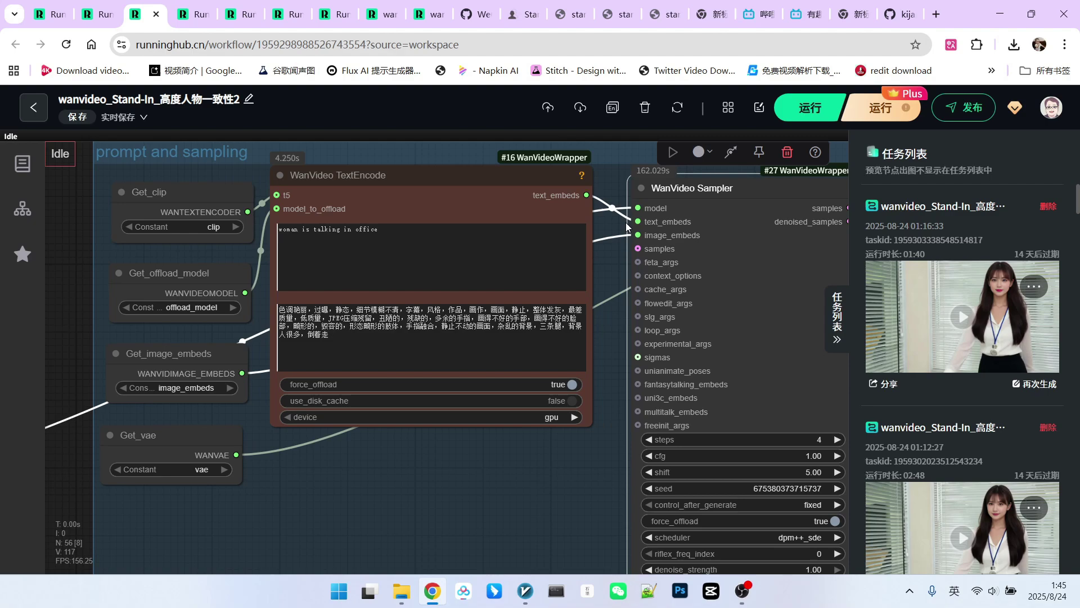
{"action": "left_click_drag", "start_coordinate": [178, 360], "coordinate": [175, 369]}
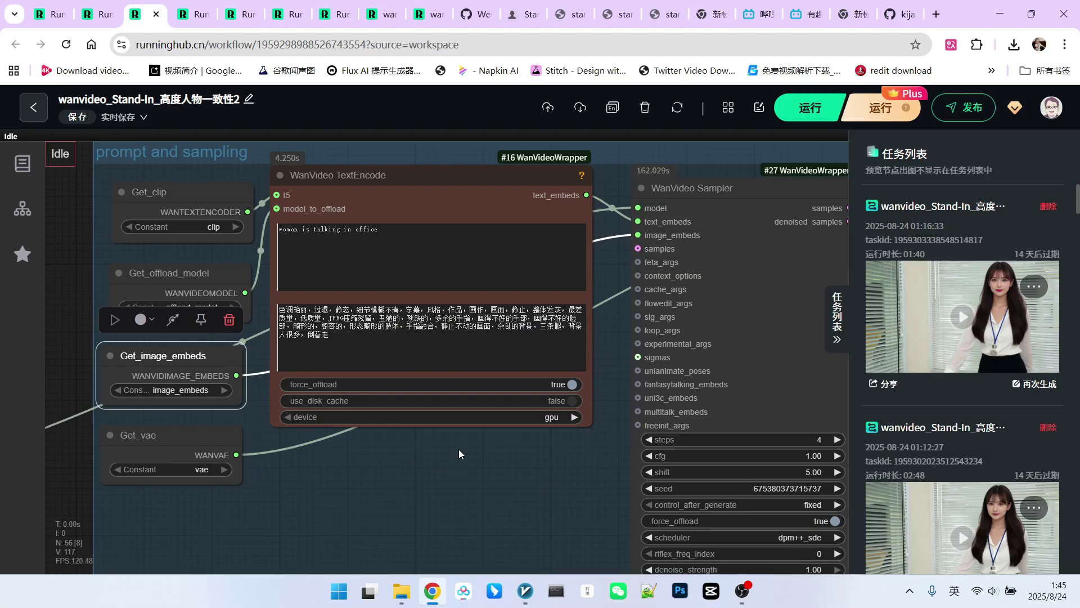
Review the WanVideo Sampler settings, including steps, cfg, shift, seed and scheduler
{"action": "scroll", "coordinate": [462, 453], "scroll_direction": "down", "scroll_amount": 3}
{"action": "left_click_drag", "start_coordinate": [523, 489], "coordinate": [435, 319]}
{"action": "scroll", "coordinate": [662, 348], "scroll_direction": "up", "scroll_amount": 4}
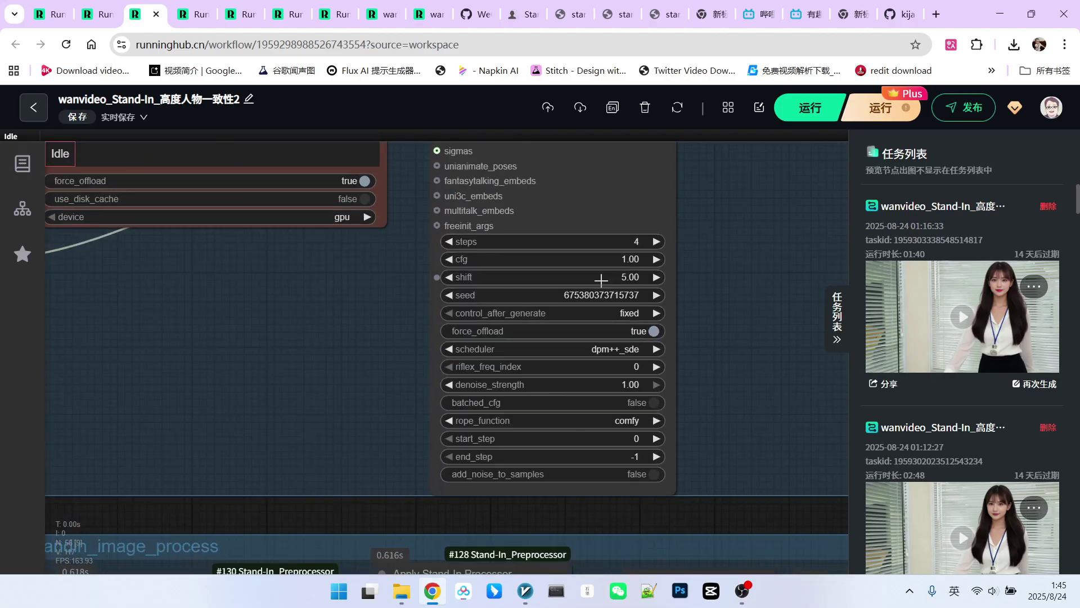
{"action": "scroll", "coordinate": [647, 380], "scroll_direction": "up", "scroll_amount": 4}
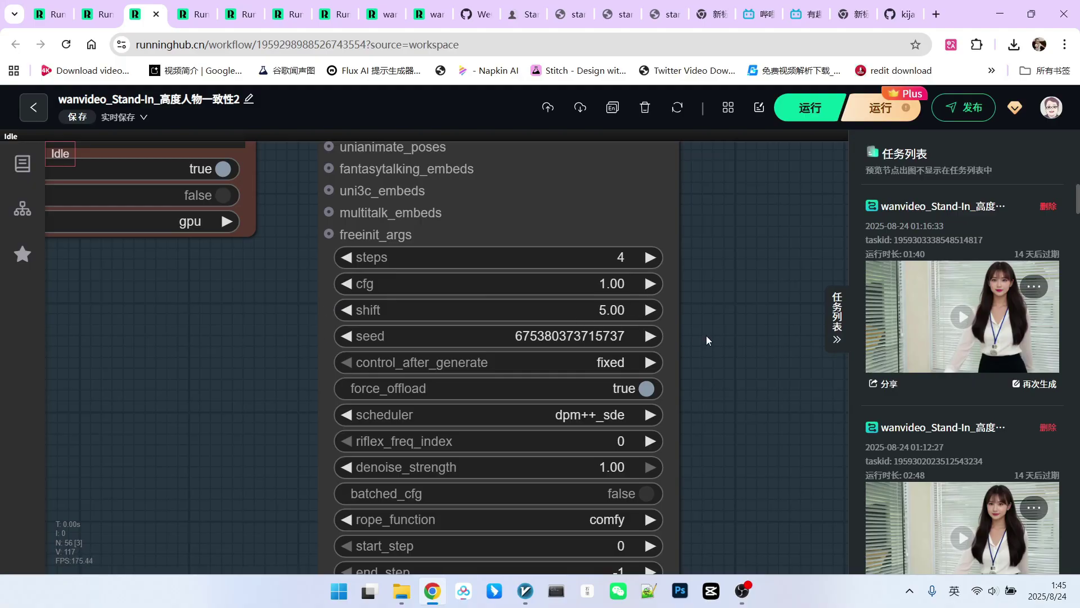
{"action": "scroll", "coordinate": [706, 336], "scroll_direction": "down", "scroll_amount": 2}
{"action": "left_click_drag", "start_coordinate": [734, 380], "coordinate": [728, 310]}
{"action": "scroll", "coordinate": [652, 332], "scroll_direction": "up", "scroll_amount": 2}
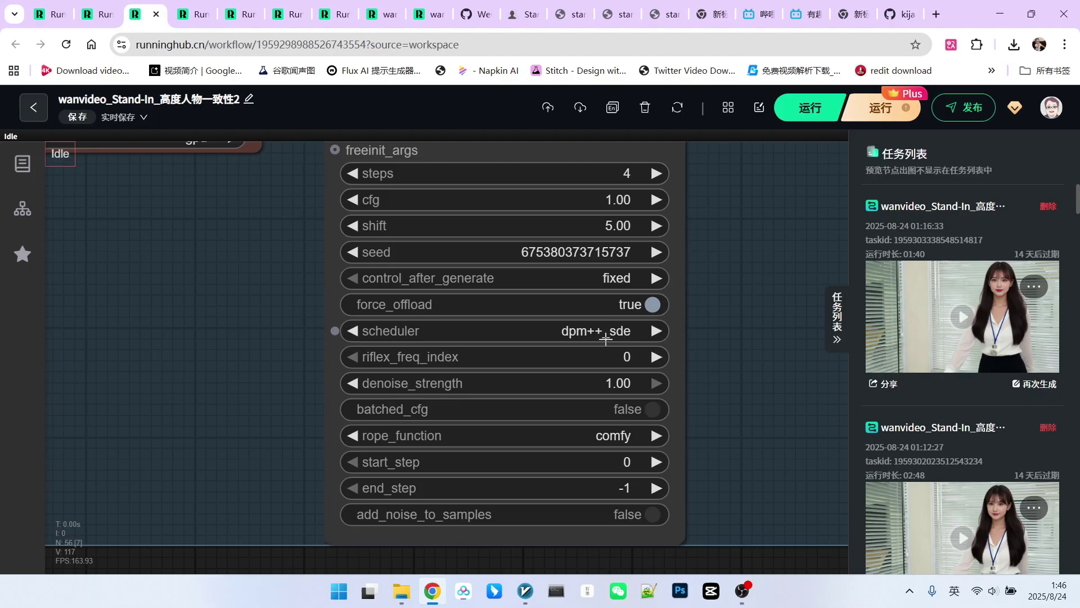
{"action": "scroll", "coordinate": [626, 337], "scroll_direction": "down", "scroll_amount": 5}
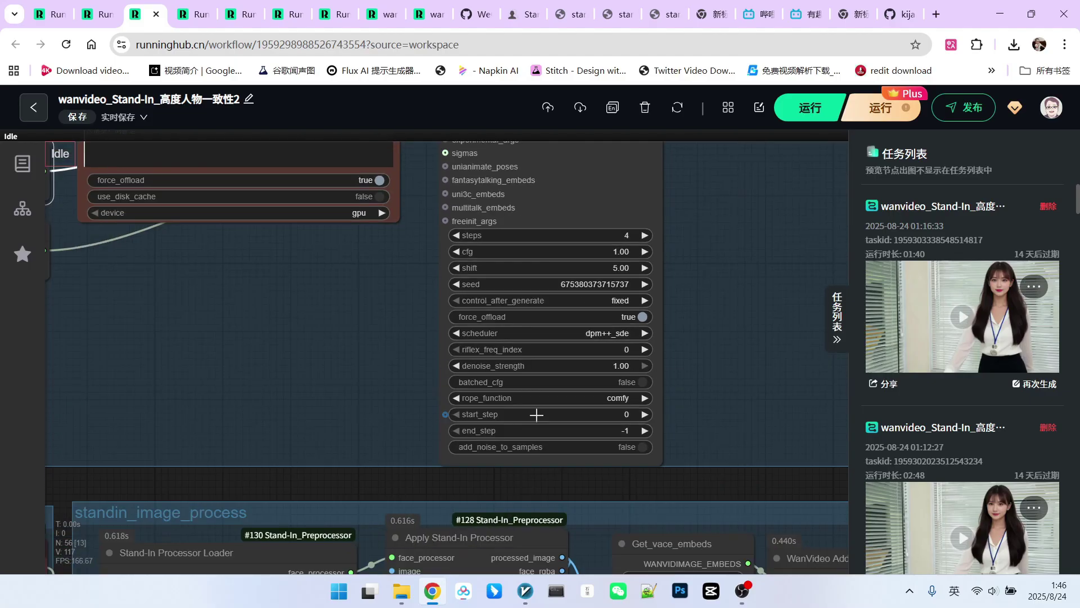
Follow the sampler output through the WanVideo Decode node to the final Video Combine node
{"action": "scroll", "coordinate": [537, 415], "scroll_direction": "down", "scroll_amount": 5}
{"action": "scroll", "coordinate": [694, 269], "scroll_direction": "up", "scroll_amount": 4}
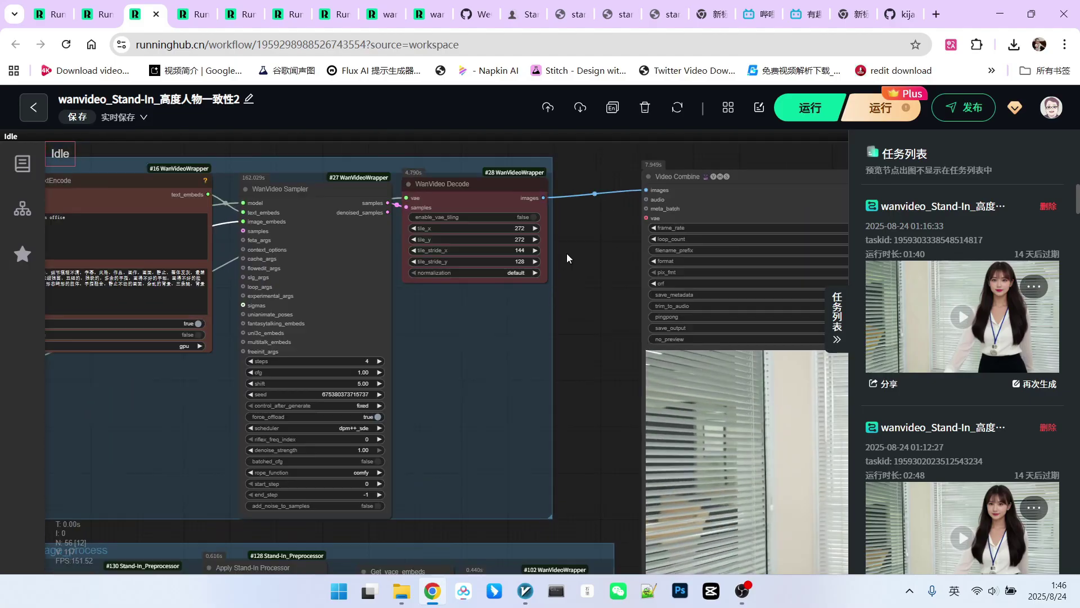
{"action": "scroll", "coordinate": [489, 326], "scroll_direction": "down", "scroll_amount": 5}
{"action": "left_click_drag", "start_coordinate": [670, 508], "coordinate": [709, 459]}
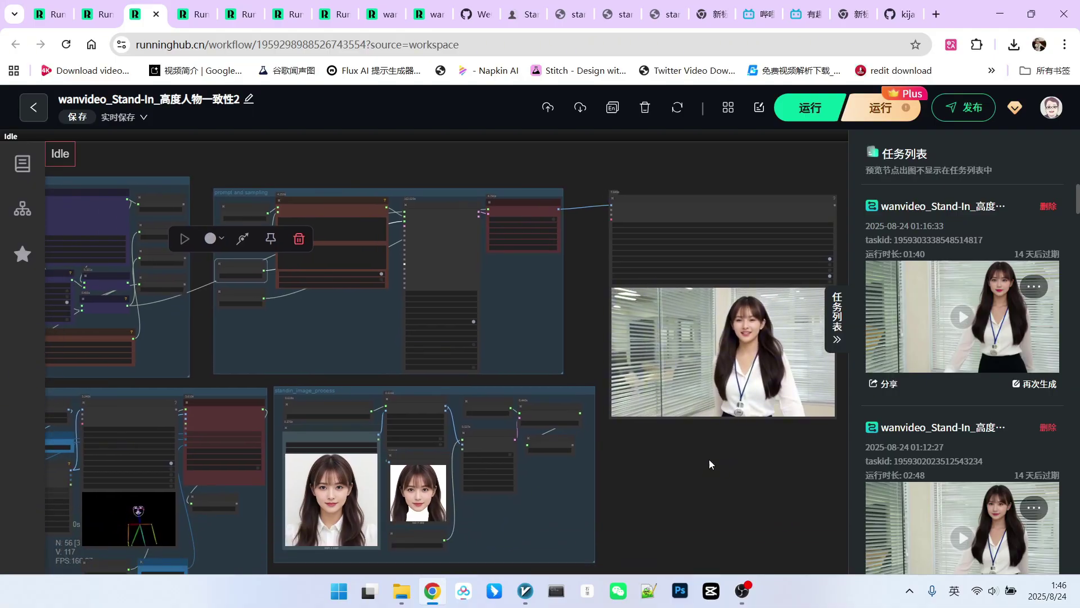
Examine the generated video in the final Video Combine node and compare it with the uploaded portrait and pose preview
{"action": "scroll", "coordinate": [652, 366], "scroll_direction": "up", "scroll_amount": 3}
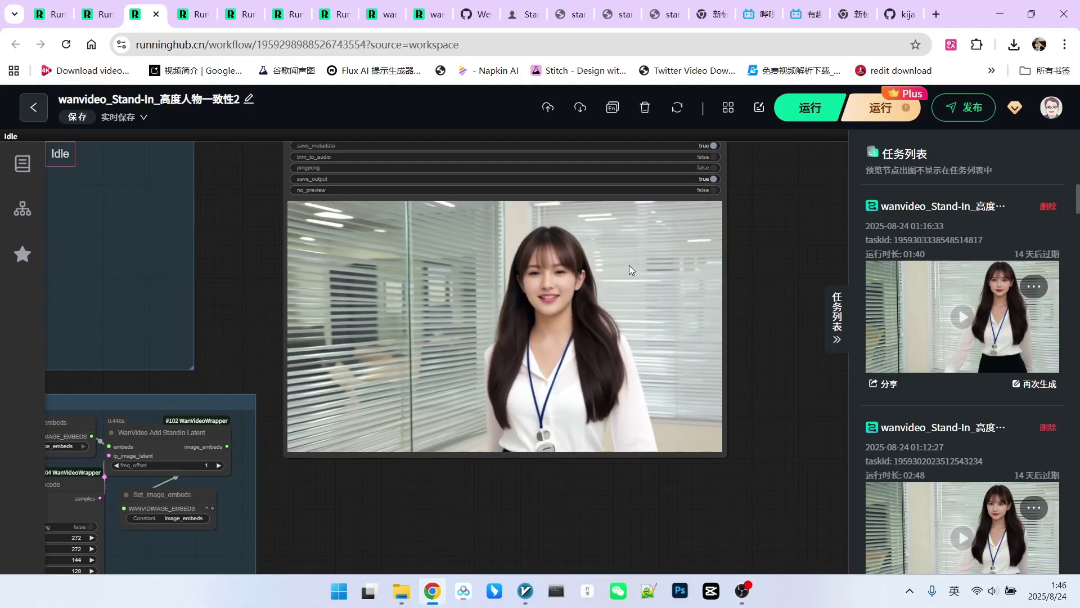
{"action": "scroll", "coordinate": [605, 281], "scroll_direction": "down", "scroll_amount": 7}
{"action": "left_click_drag", "start_coordinate": [477, 443], "coordinate": [560, 405]}
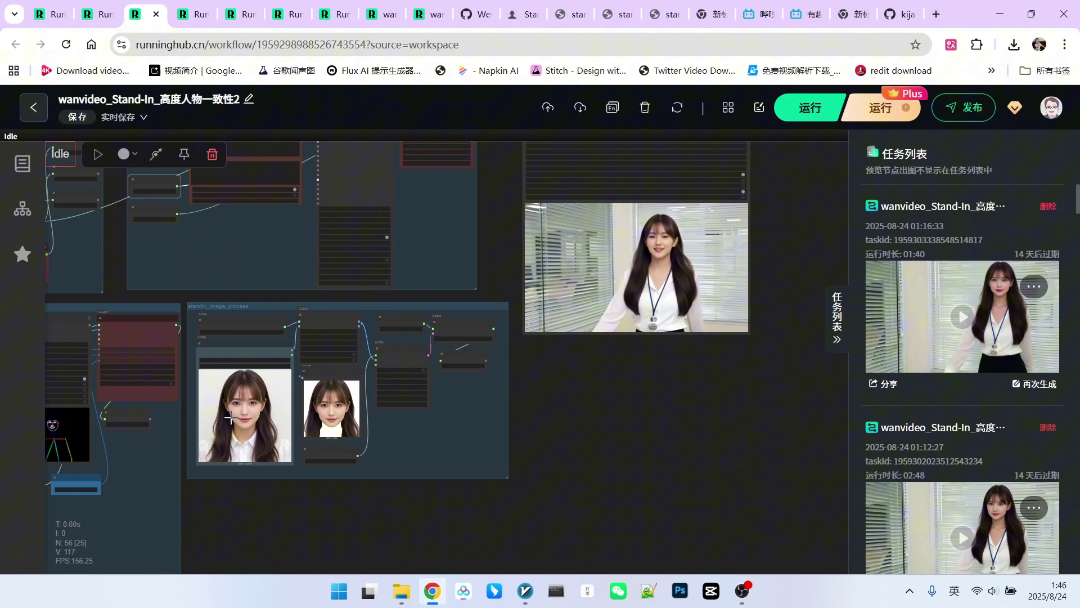
{"action": "scroll", "coordinate": [612, 316], "scroll_direction": "up", "scroll_amount": 4}
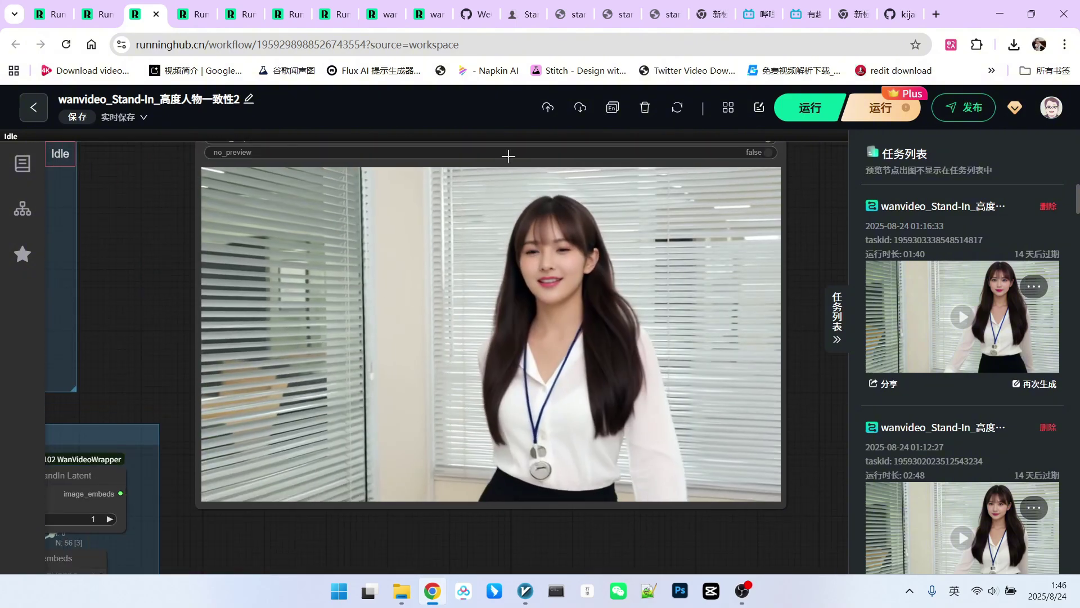
{"action": "scroll", "coordinate": [549, 231], "scroll_direction": "up", "scroll_amount": 1}
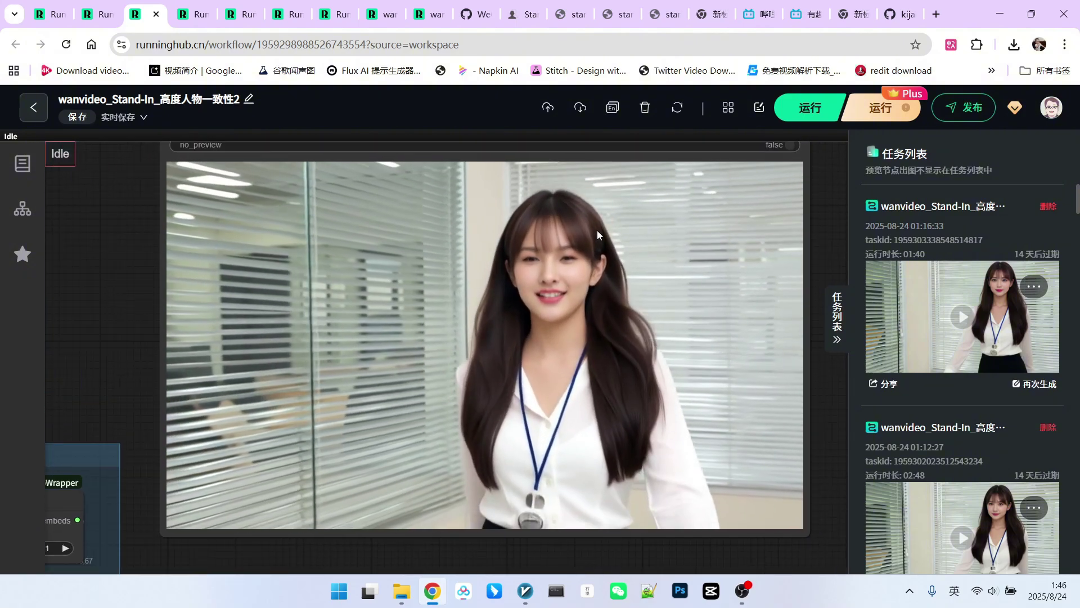
{"action": "scroll", "coordinate": [619, 247], "scroll_direction": "down", "scroll_amount": 2}
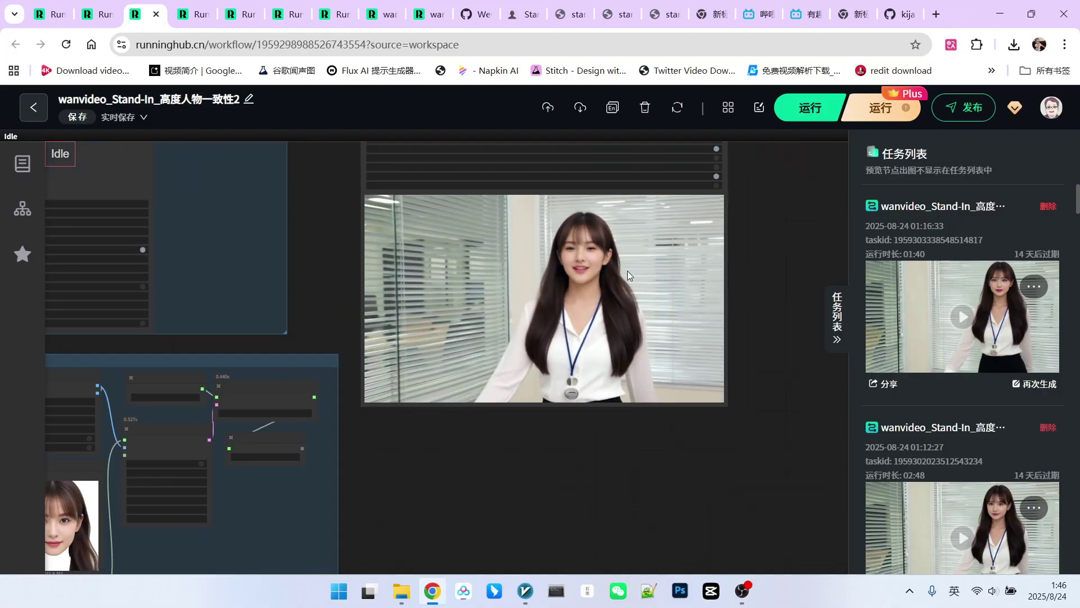
{"action": "scroll", "coordinate": [629, 273], "scroll_direction": "down", "scroll_amount": 2}
{"action": "left_click_drag", "start_coordinate": [380, 269], "coordinate": [554, 264]}
{"action": "scroll", "coordinate": [558, 265], "scroll_direction": "down", "scroll_amount": 3}
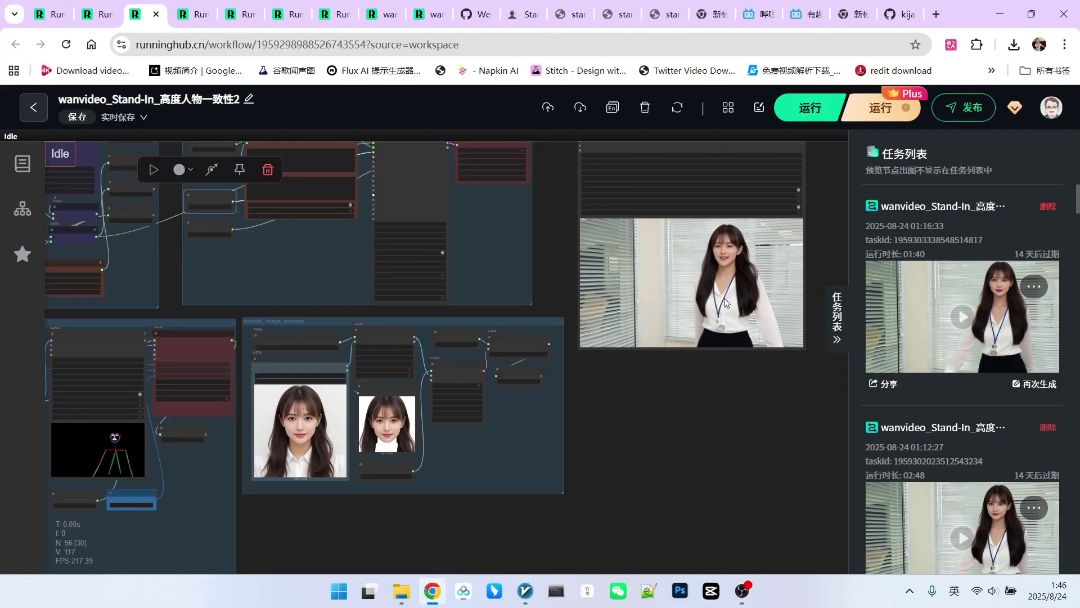
{"action": "left_click_drag", "start_coordinate": [638, 433], "coordinate": [657, 454]}
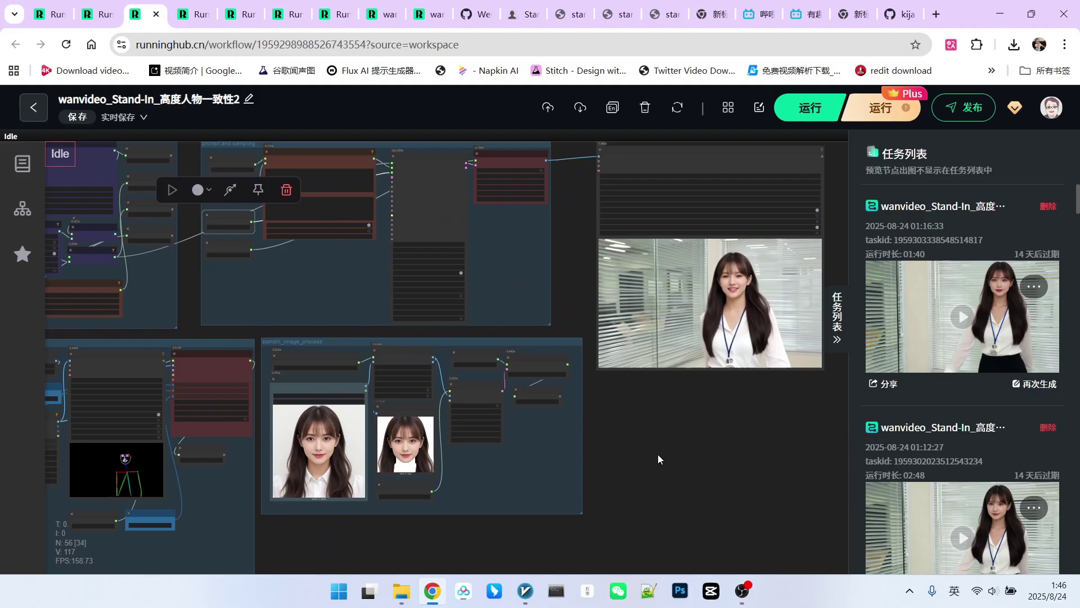
{"action": "scroll", "coordinate": [784, 276], "scroll_direction": "up", "scroll_amount": 1}
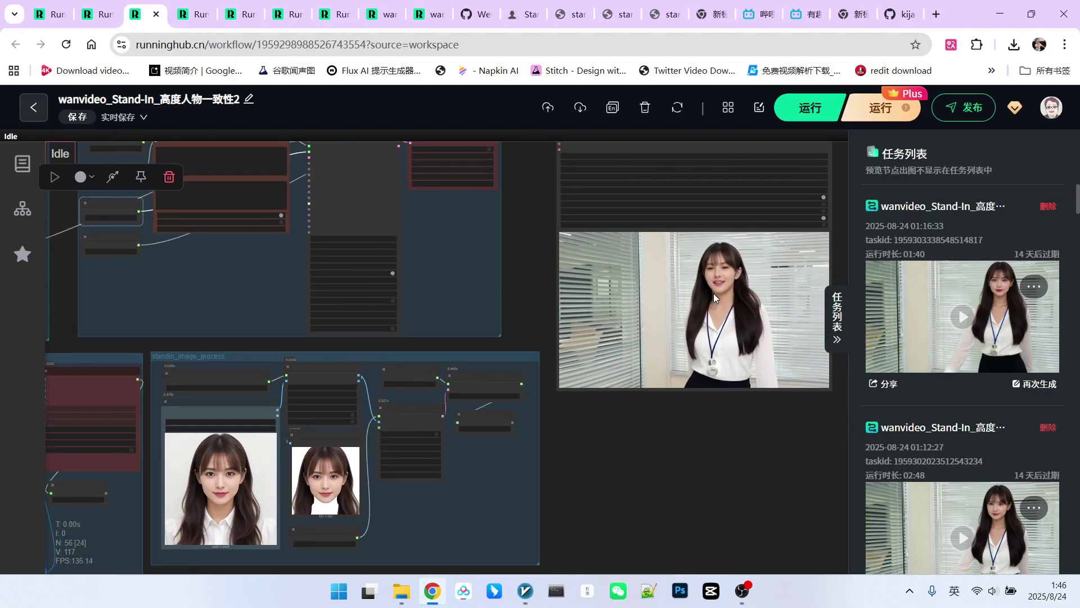
Open the wanvideo_Stand-In_高度人物一致性2-1 workflow and review its node layout and sampler settings
{"action": "left_click", "coordinate": [193, 15]}
{"action": "scroll", "coordinate": [346, 494], "scroll_direction": "up", "scroll_amount": 6}
{"action": "left_click_drag", "start_coordinate": [346, 493], "coordinate": [602, 448]}
{"action": "scroll", "coordinate": [651, 445], "scroll_direction": "down", "scroll_amount": 3}
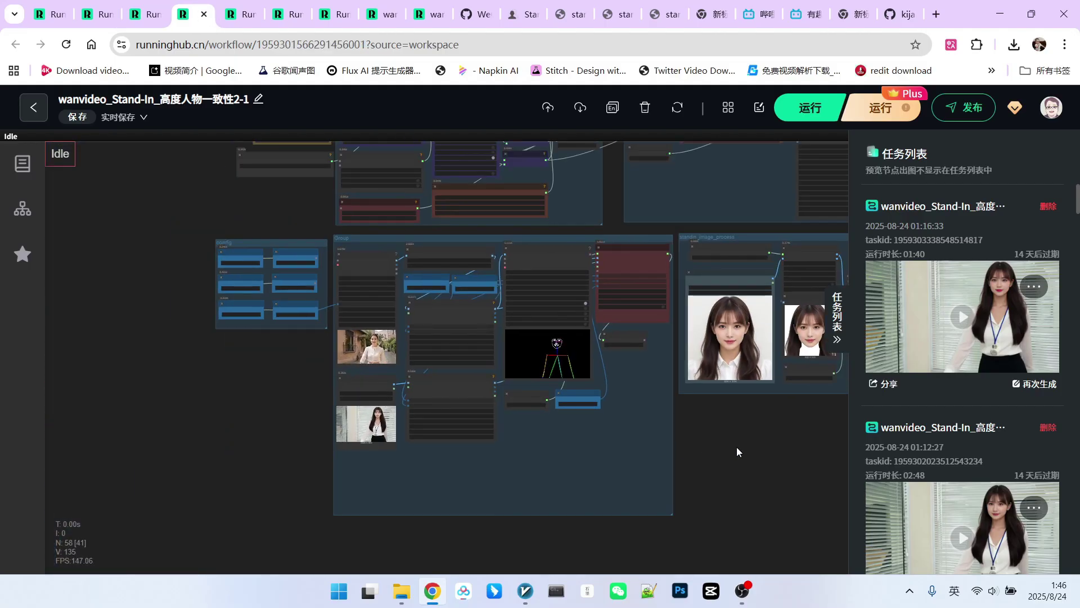
{"action": "left_click_drag", "start_coordinate": [737, 449], "coordinate": [613, 495]}
{"action": "scroll", "coordinate": [444, 522], "scroll_direction": "up", "scroll_amount": 10}
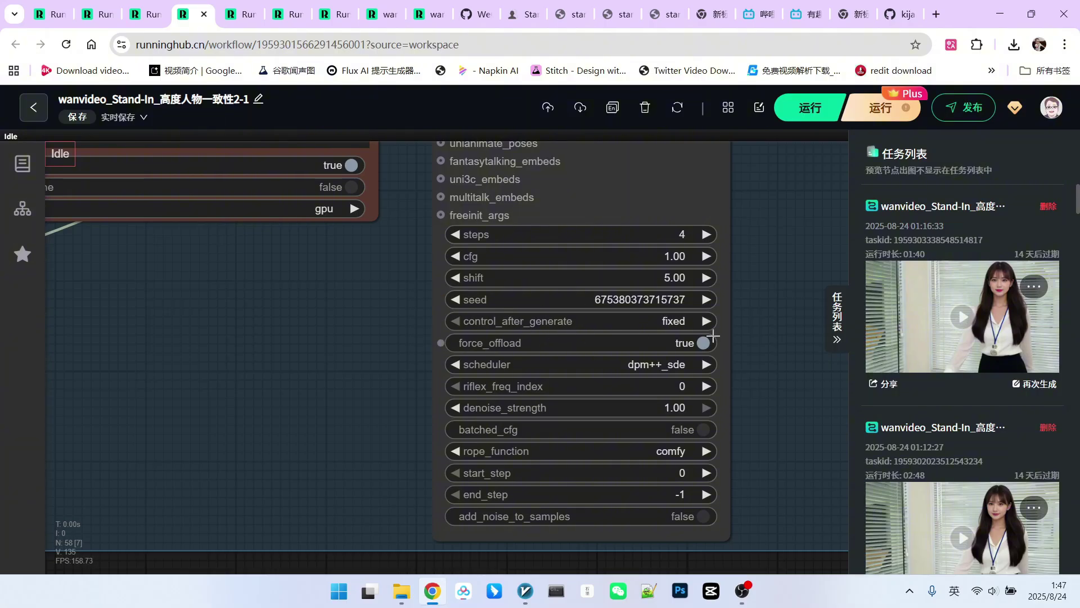
Inspect the Load Image node holding the office reference picture of the woman with a lanyard
{"action": "scroll", "coordinate": [712, 336], "scroll_direction": "down", "scroll_amount": 5}
{"action": "scroll", "coordinate": [511, 441], "scroll_direction": "up", "scroll_amount": 5}
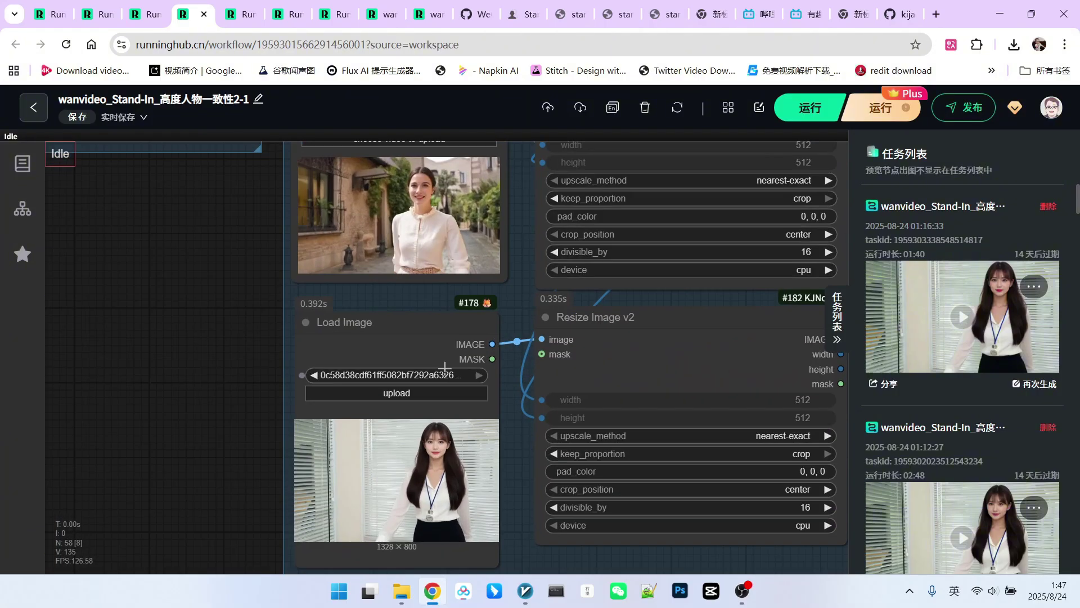
{"action": "left_click_drag", "start_coordinate": [407, 322], "coordinate": [401, 321]}
{"action": "scroll", "coordinate": [517, 451], "scroll_direction": "up", "scroll_amount": 4}
{"action": "left_click_drag", "start_coordinate": [517, 451], "coordinate": [614, 368]}
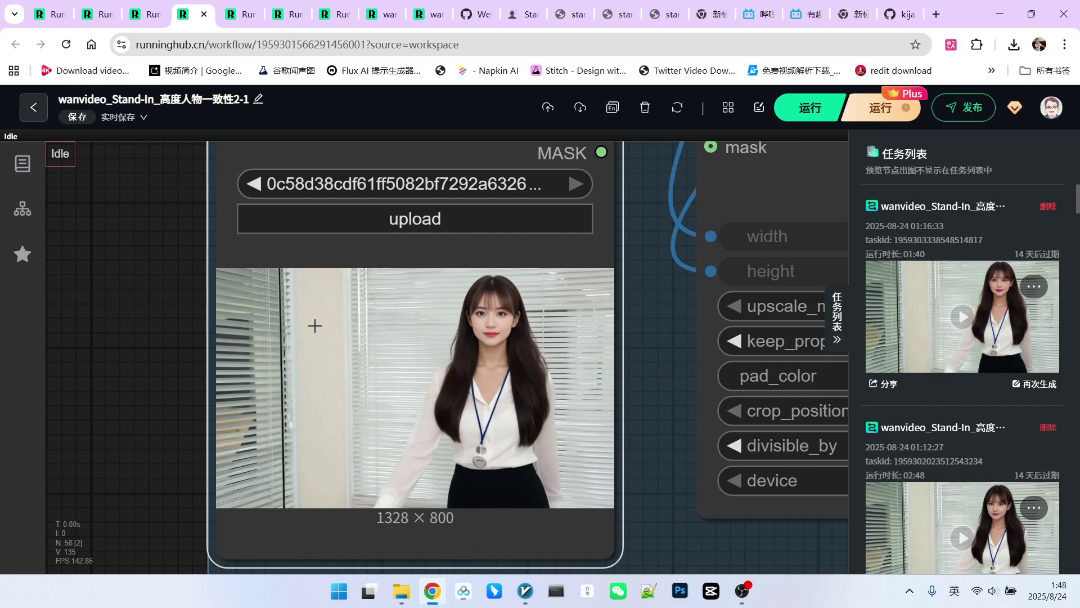
{"action": "scroll", "coordinate": [293, 322], "scroll_direction": "down", "scroll_amount": 4}
{"action": "scroll", "coordinate": [327, 317], "scroll_direction": "up", "scroll_amount": 3}
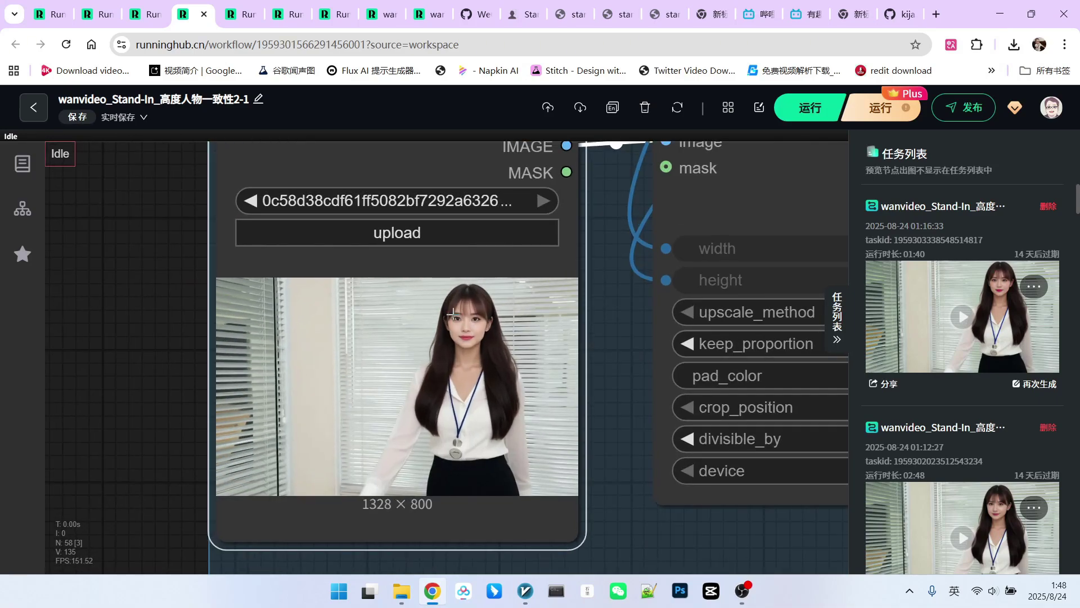
{"action": "scroll", "coordinate": [290, 330], "scroll_direction": "down", "scroll_amount": 5}
{"action": "scroll", "coordinate": [521, 270], "scroll_direction": "up", "scroll_amount": 3}
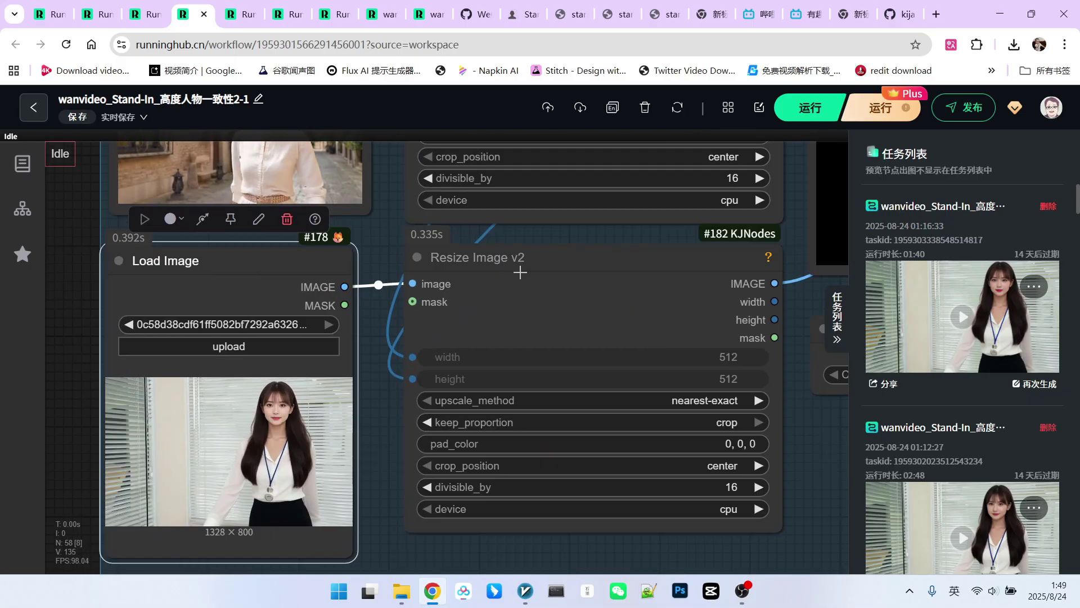
Follow the office reference picture into Resize Image v2 and on towards the pose preview and VACE nodes
{"action": "scroll", "coordinate": [729, 393], "scroll_direction": "down", "scroll_amount": 4}
{"action": "left_click_drag", "start_coordinate": [837, 475], "coordinate": [513, 513]}
{"action": "scroll", "coordinate": [429, 363], "scroll_direction": "up", "scroll_amount": 3}
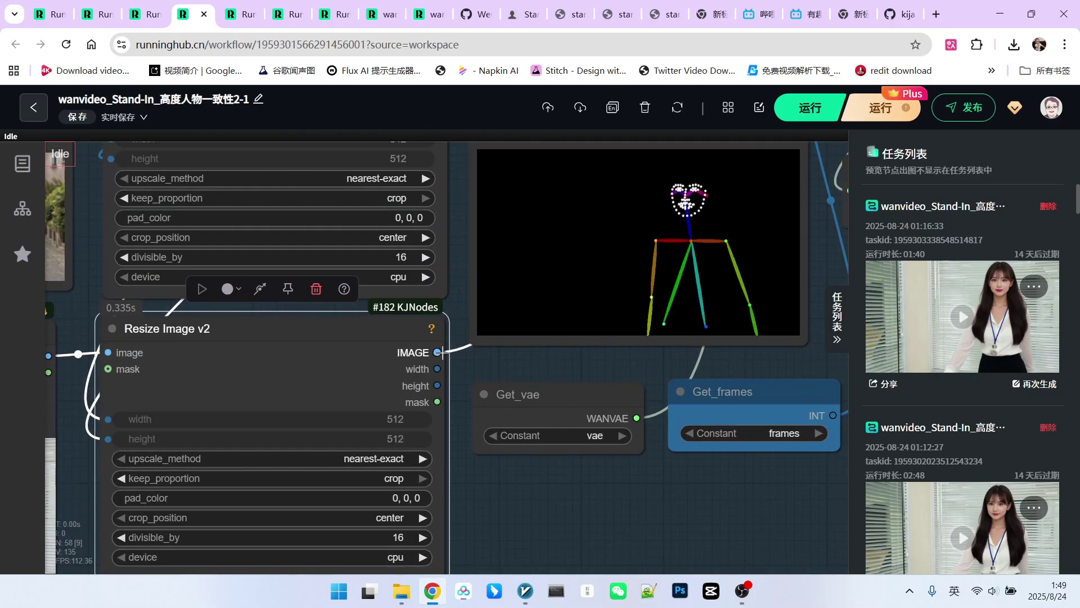
{"action": "left_click_drag", "start_coordinate": [599, 354], "coordinate": [315, 606]}
{"action": "scroll", "coordinate": [600, 180], "scroll_direction": "down", "scroll_amount": 7}
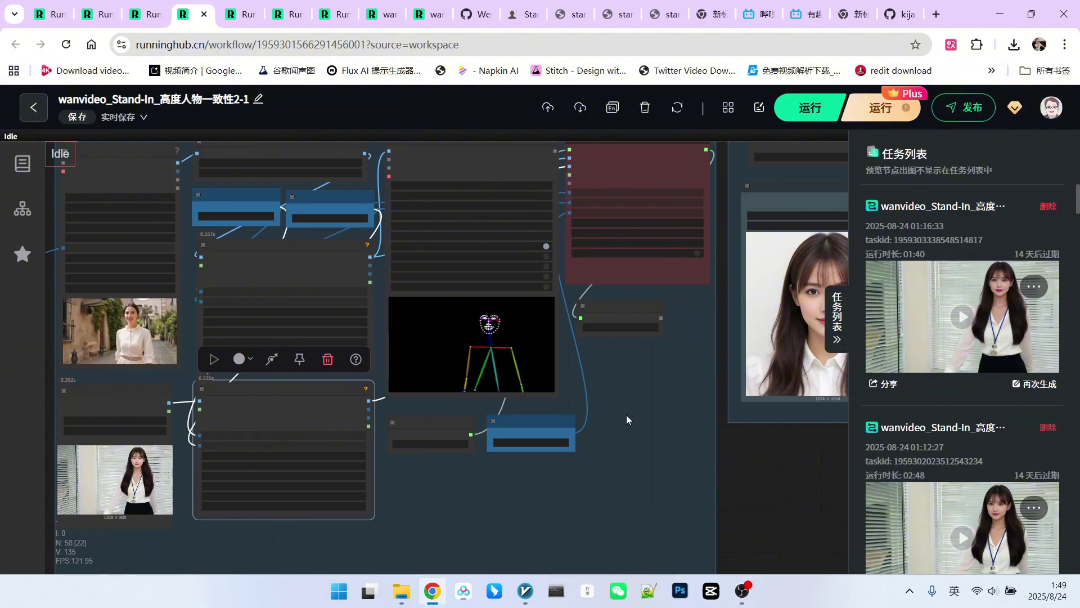
Inspect the standin_image_process group with the uploaded portrait, the cropped face preview and WanVideo Encode
{"action": "left_click_drag", "start_coordinate": [626, 414], "coordinate": [111, 531]}
{"action": "left_click_drag", "start_coordinate": [601, 499], "coordinate": [421, 546]}
{"action": "scroll", "coordinate": [486, 338], "scroll_direction": "up", "scroll_amount": 5}
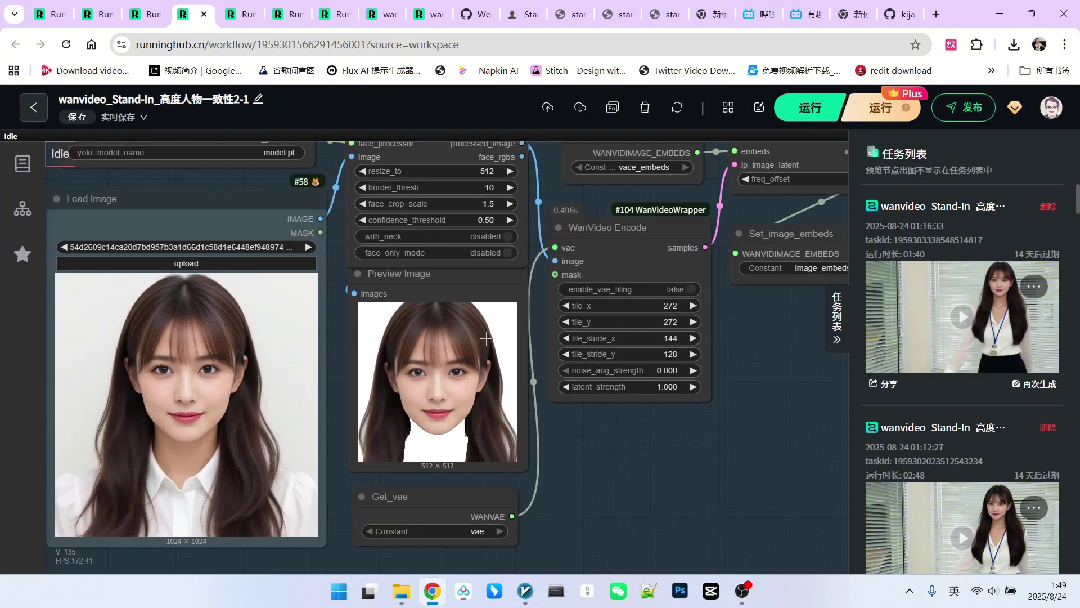
{"action": "scroll", "coordinate": [571, 370], "scroll_direction": "down", "scroll_amount": 2}
{"action": "left_click_drag", "start_coordinate": [531, 499], "coordinate": [586, 477]}
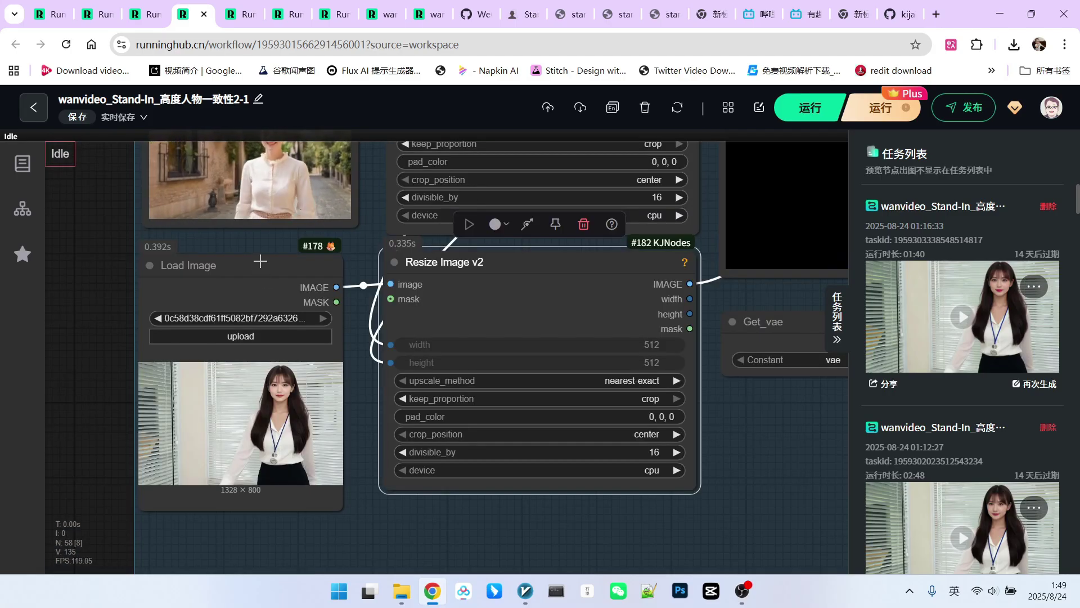
Trace the office reference picture from Load Image through Resize Image v2 to the ref_images input of WanVideo VACE Encode
{"action": "left_click_drag", "start_coordinate": [260, 261], "coordinate": [257, 258]}
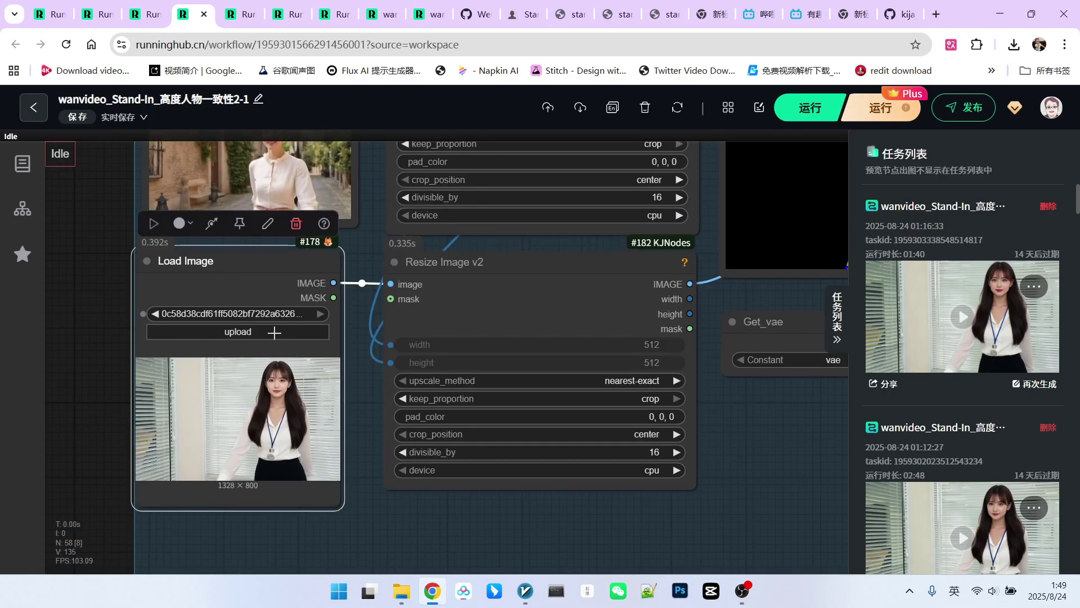
{"action": "left_click_drag", "start_coordinate": [364, 358], "coordinate": [329, 370]}
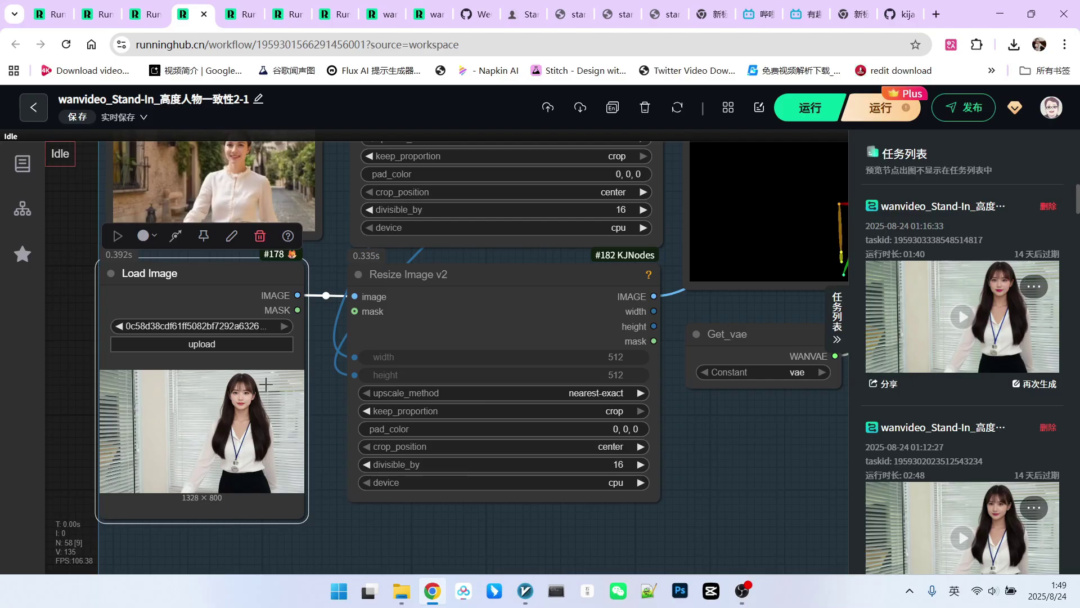
{"action": "left_click_drag", "start_coordinate": [794, 447], "coordinate": [523, 599]}
{"action": "left_click_drag", "start_coordinate": [760, 388], "coordinate": [634, 558]}
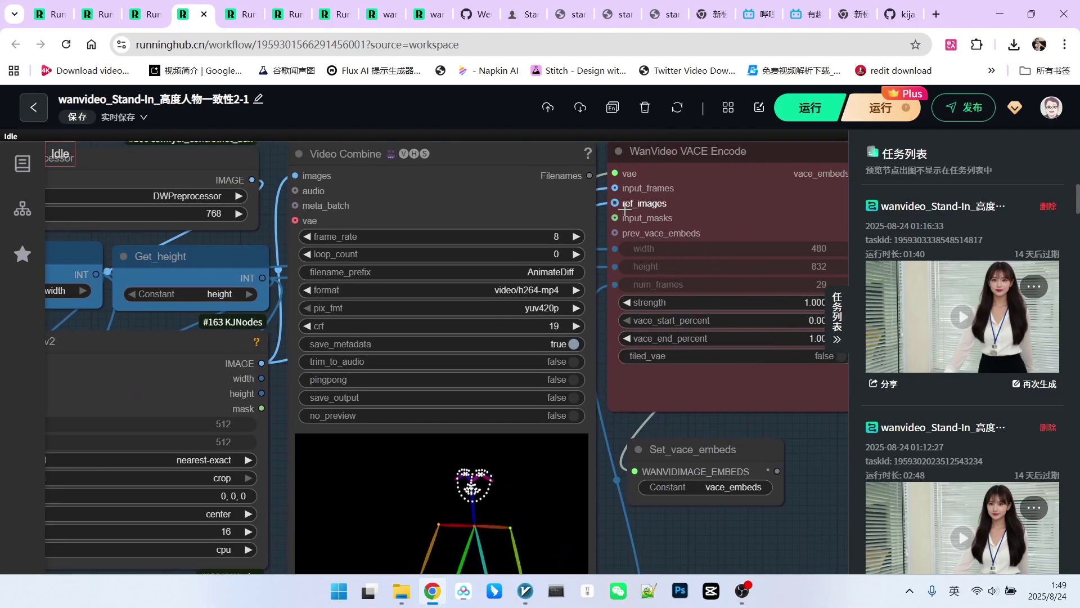
Examine the generated video of the 2-1 workflow in its final output node
{"action": "scroll", "coordinate": [673, 201], "scroll_direction": "down", "scroll_amount": 5}
{"action": "scroll", "coordinate": [680, 360], "scroll_direction": "right", "scroll_amount": 8}
{"action": "scroll", "coordinate": [680, 360], "scroll_direction": "up", "scroll_amount": 3}
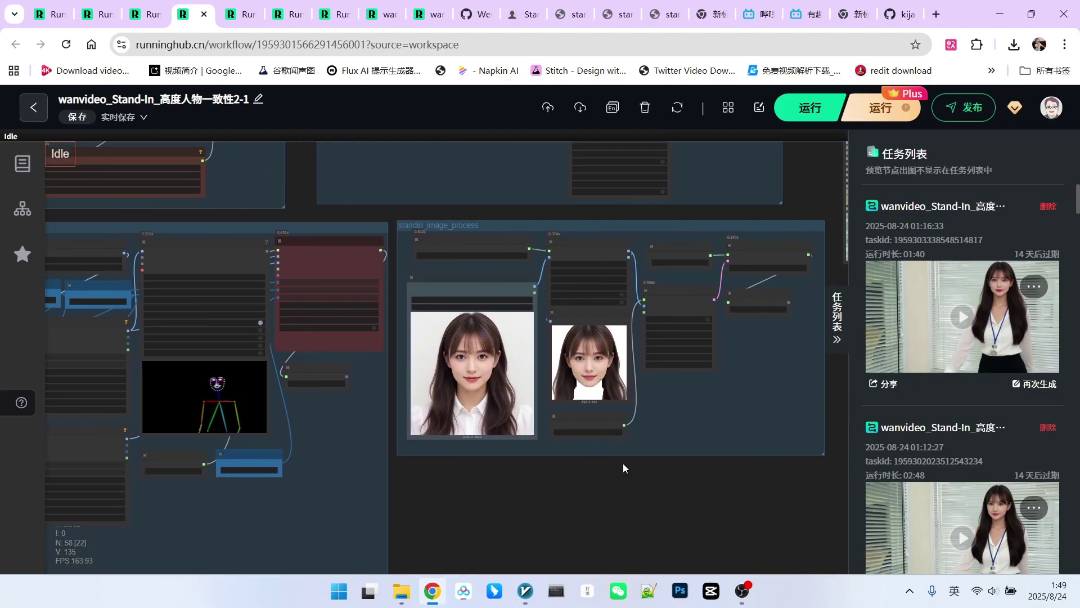
{"action": "scroll", "coordinate": [731, 376], "scroll_direction": "right", "scroll_amount": 6}
{"action": "scroll", "coordinate": [690, 298], "scroll_direction": "up", "scroll_amount": 6}
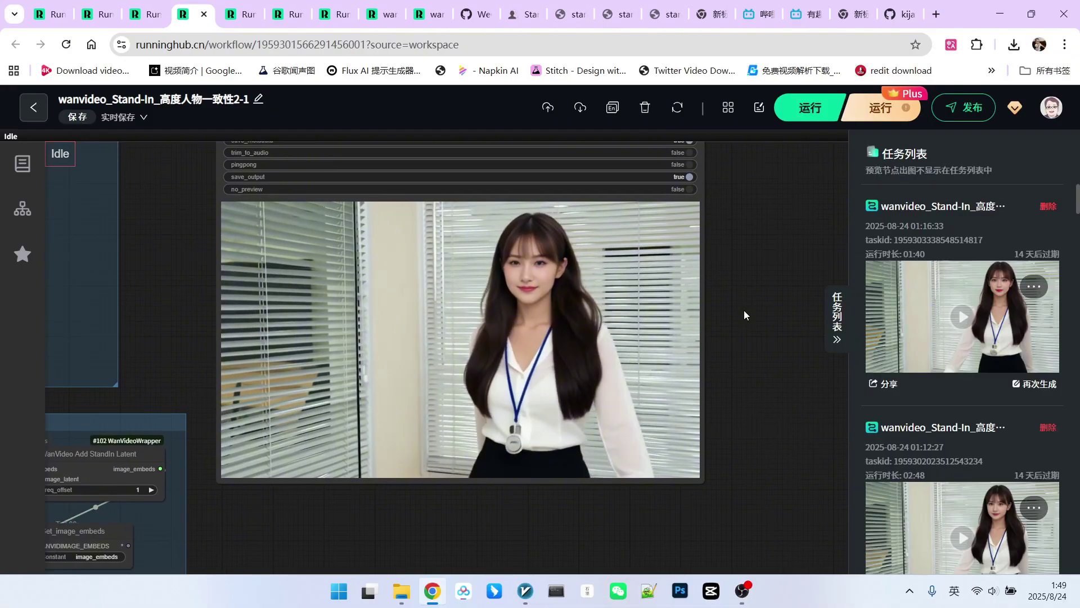
{"action": "scroll", "coordinate": [573, 224], "scroll_direction": "up", "scroll_amount": 1}
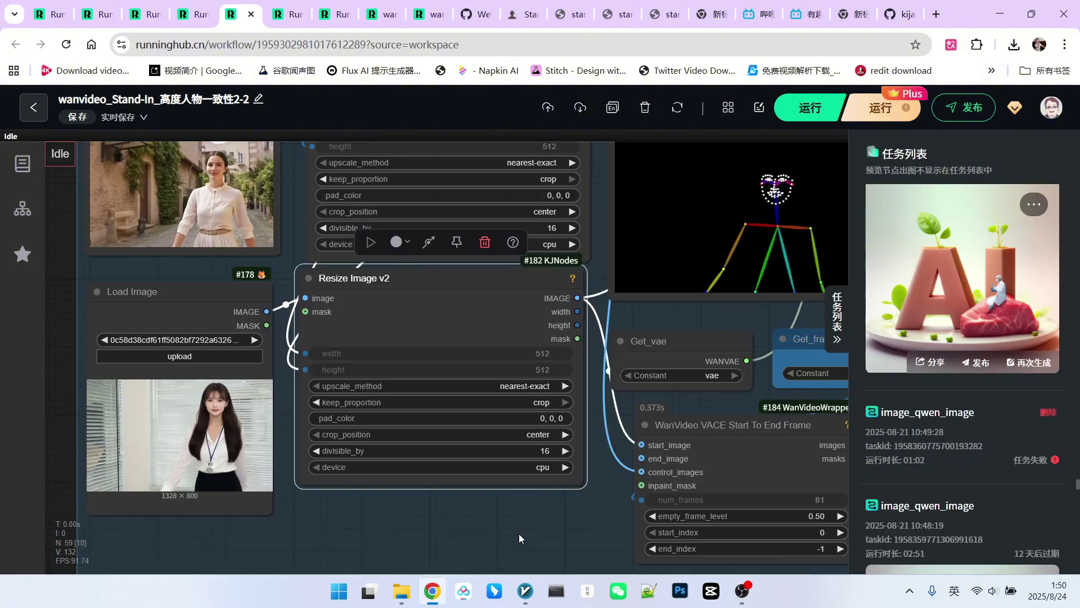
In the 2-2 workflow, inspect the WanVideo VACE Start To End Frame node and follow its output to WanVideo VACE Encode
{"action": "left_click_drag", "start_coordinate": [519, 533], "coordinate": [207, 459]}
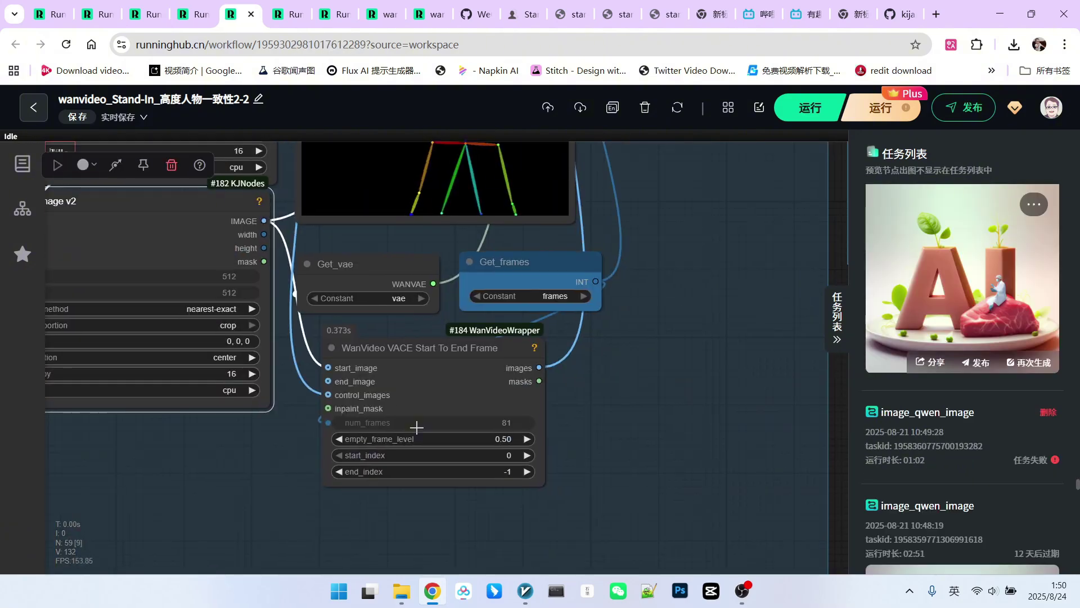
{"action": "scroll", "coordinate": [416, 417], "scroll_direction": "up", "scroll_amount": 5}
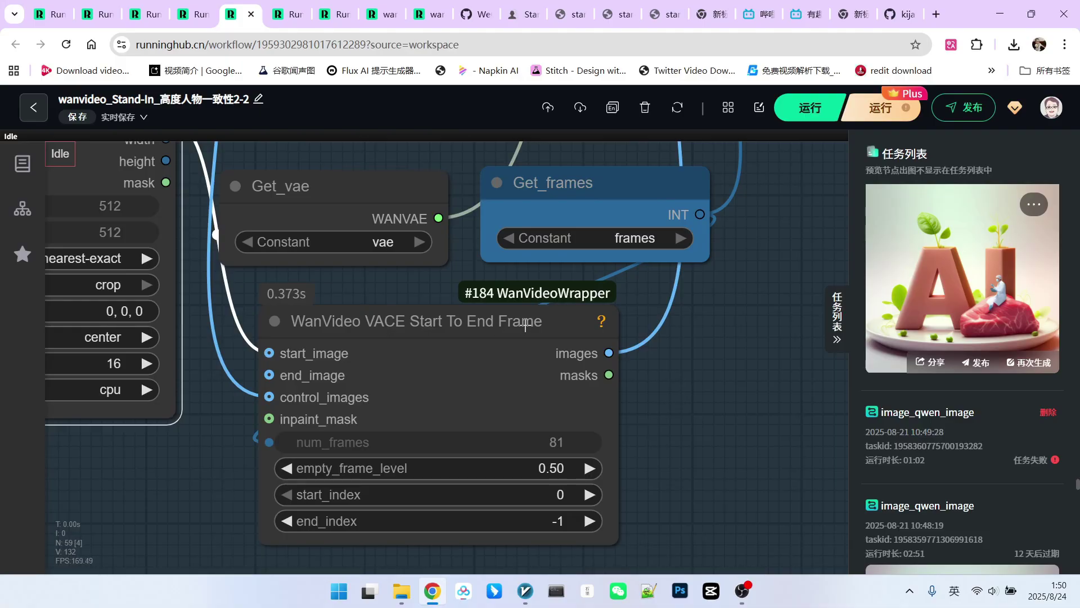
{"action": "scroll", "coordinate": [526, 325], "scroll_direction": "down", "scroll_amount": 7}
{"action": "left_click_drag", "start_coordinate": [638, 345], "coordinate": [647, 389]}
{"action": "left_click_drag", "start_coordinate": [300, 261], "coordinate": [295, 270]}
{"action": "left_click_drag", "start_coordinate": [710, 275], "coordinate": [611, 536]}
{"action": "scroll", "coordinate": [536, 239], "scroll_direction": "up", "scroll_amount": 2}
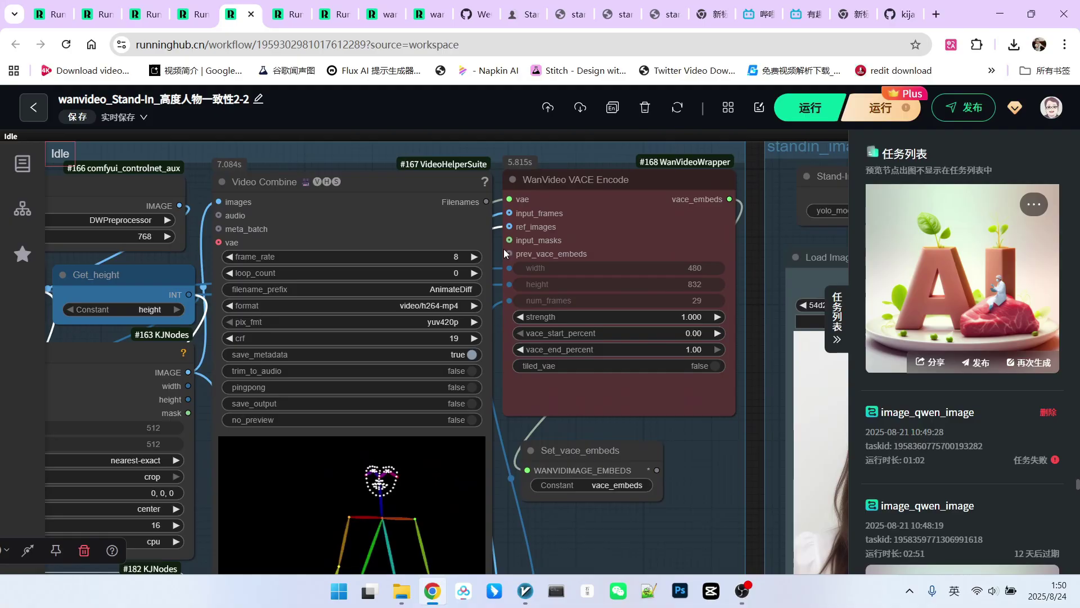
Trace the connections from Resize Image v2 into the start_image and control_images inputs of WanVideo VACE Start To End Frame
{"action": "scroll", "coordinate": [541, 246], "scroll_direction": "down", "scroll_amount": 4}
{"action": "left_click_drag", "start_coordinate": [601, 467], "coordinate": [670, 273]}
{"action": "scroll", "coordinate": [595, 417], "scroll_direction": "up", "scroll_amount": 2}
{"action": "left_click_drag", "start_coordinate": [595, 416], "coordinate": [650, 408]}
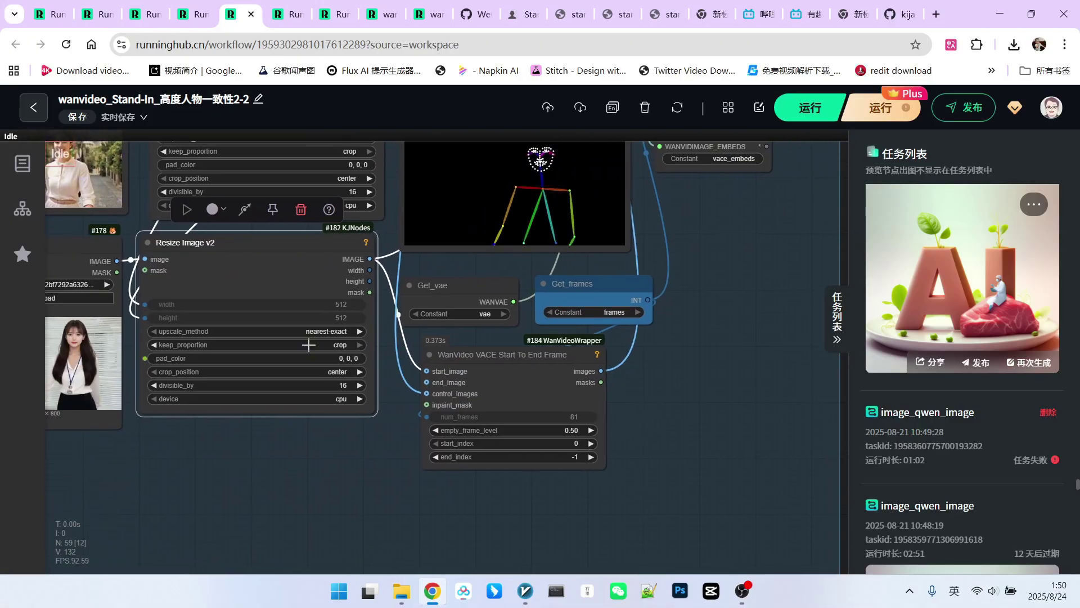
{"action": "scroll", "coordinate": [292, 318], "scroll_direction": "up", "scroll_amount": 5}
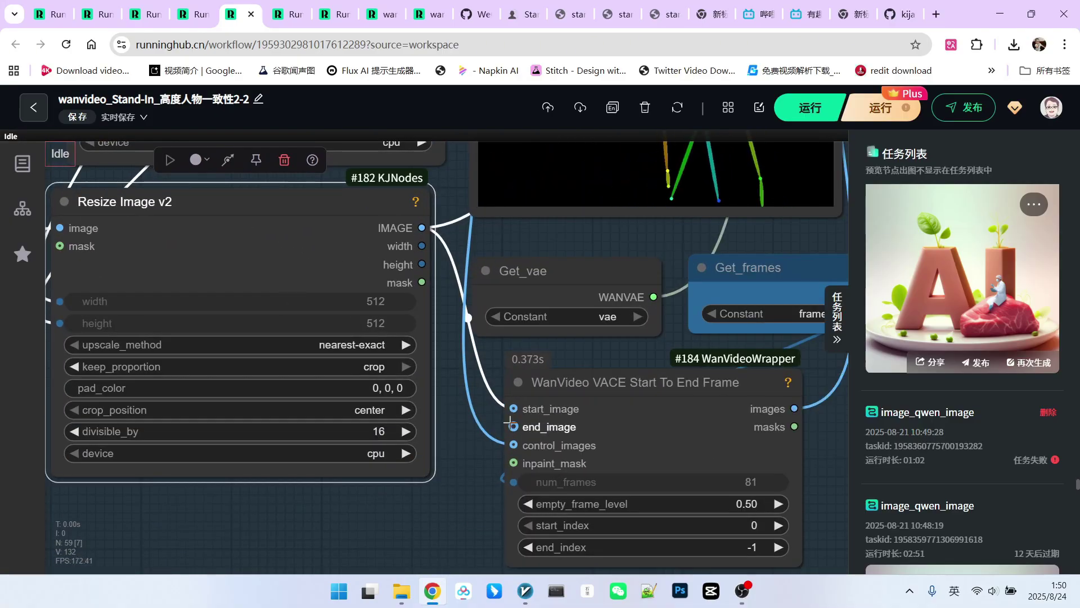
{"action": "scroll", "coordinate": [569, 395], "scroll_direction": "down", "scroll_amount": 2}
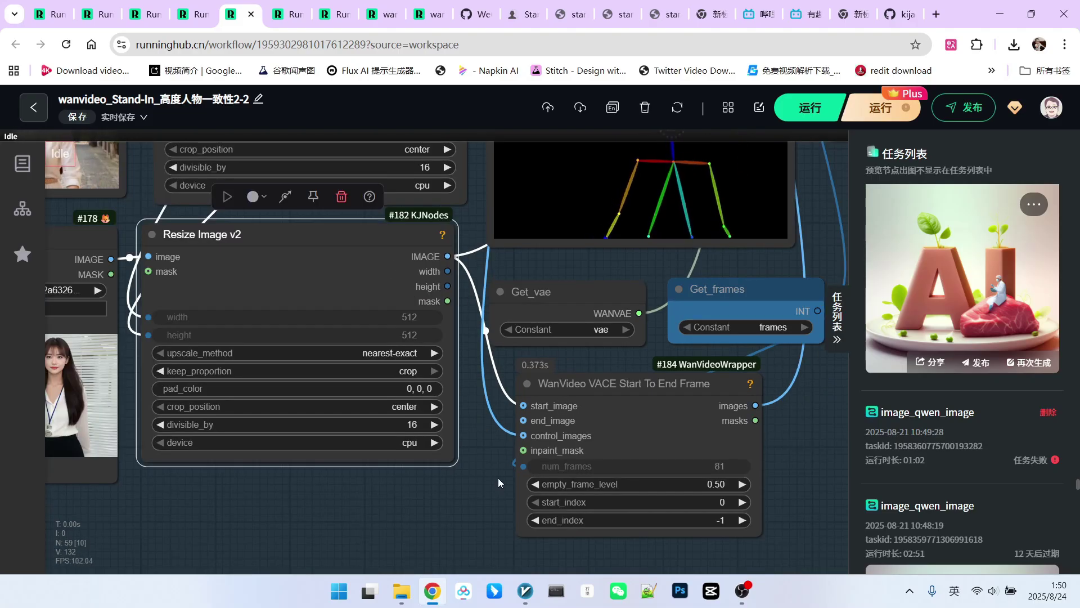
Examine the generated video of the 2-2 workflow in its final output node
{"action": "scroll", "coordinate": [498, 477], "scroll_direction": "down", "scroll_amount": 12}
{"action": "left_click_drag", "start_coordinate": [498, 477], "coordinate": [228, 517]}
{"action": "left_click_drag", "start_coordinate": [774, 436], "coordinate": [579, 462]}
{"action": "scroll", "coordinate": [619, 393], "scroll_direction": "up", "scroll_amount": 8}
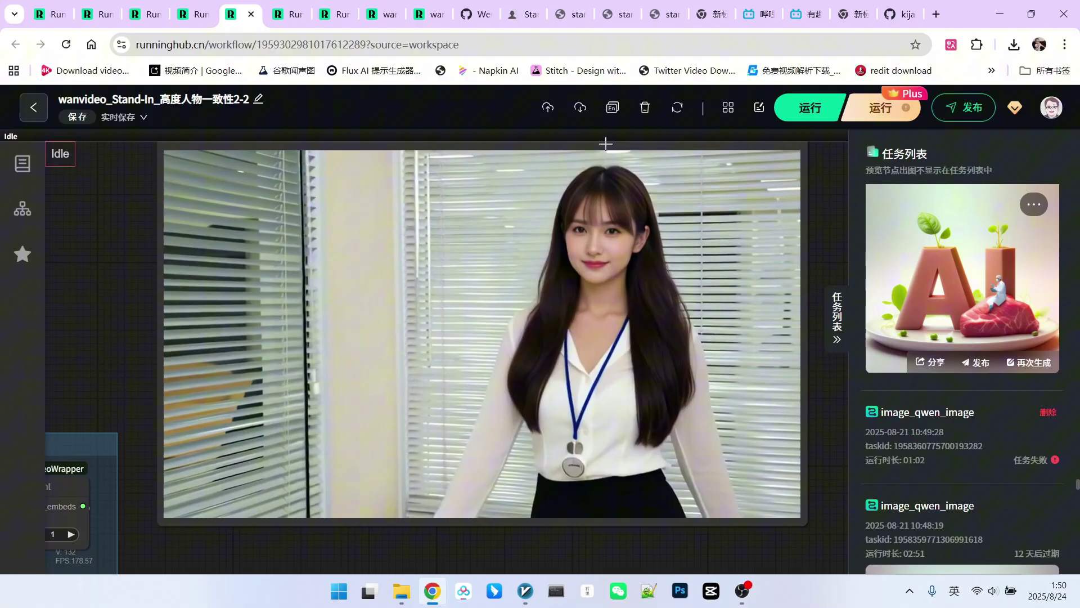
Open the wanvideo_Stand-In_高度人物一致性 workflow and inspect its desk-scene reference image, pose preview and Start To End Frame node
{"action": "left_click", "coordinate": [341, 23]}
{"action": "left_click", "coordinate": [382, 19]}
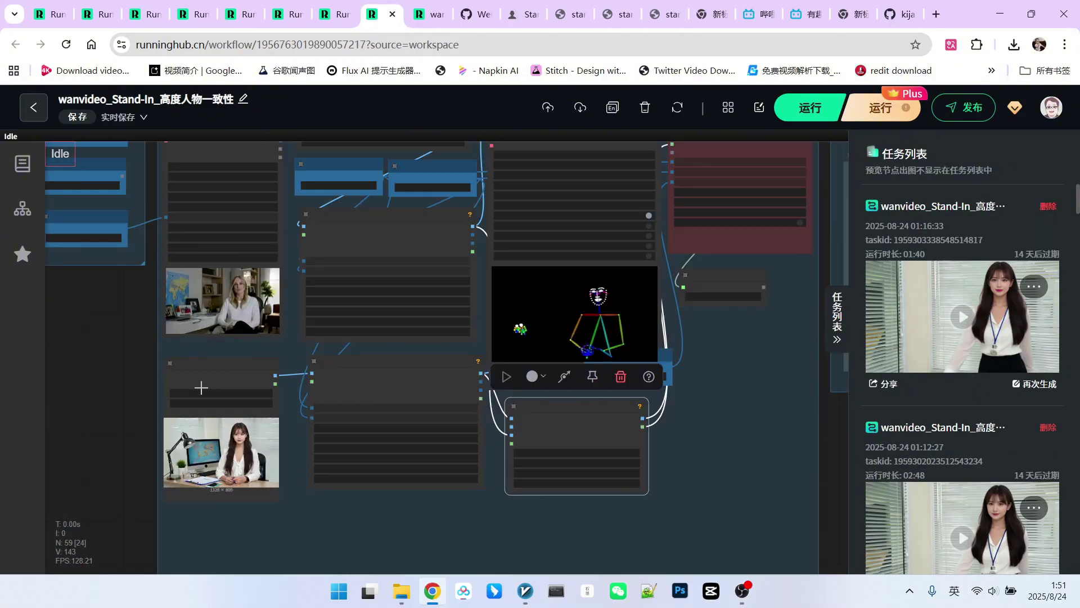
{"action": "scroll", "coordinate": [217, 444], "scroll_direction": "up", "scroll_amount": 12}
{"action": "scroll", "coordinate": [260, 400], "scroll_direction": "down", "scroll_amount": 5}
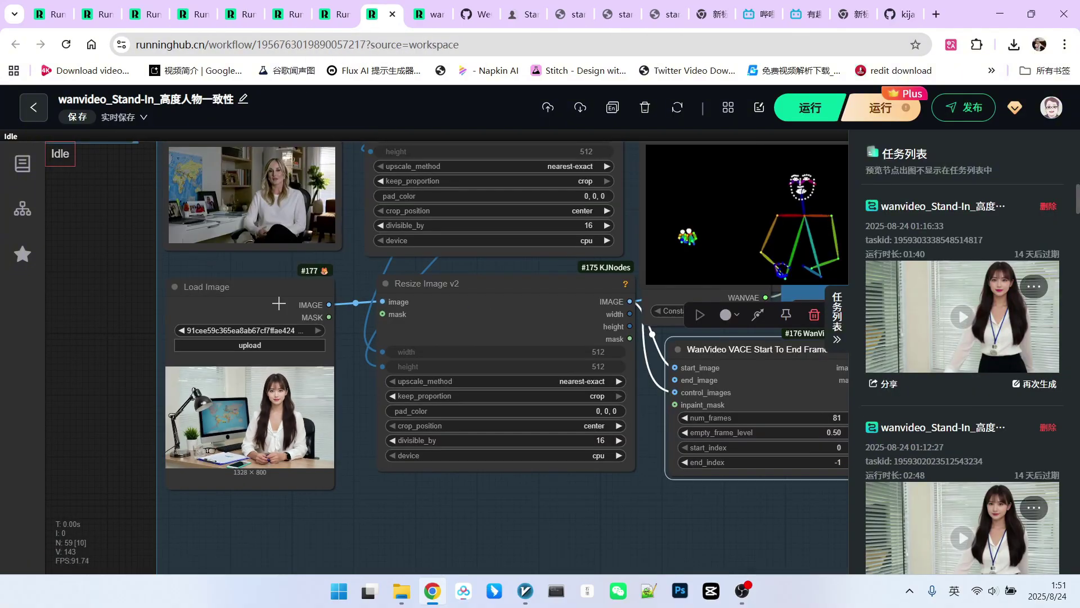
{"action": "scroll", "coordinate": [508, 433], "scroll_direction": "down", "scroll_amount": 3}
{"action": "left_click_drag", "start_coordinate": [796, 398], "coordinate": [289, 483]}
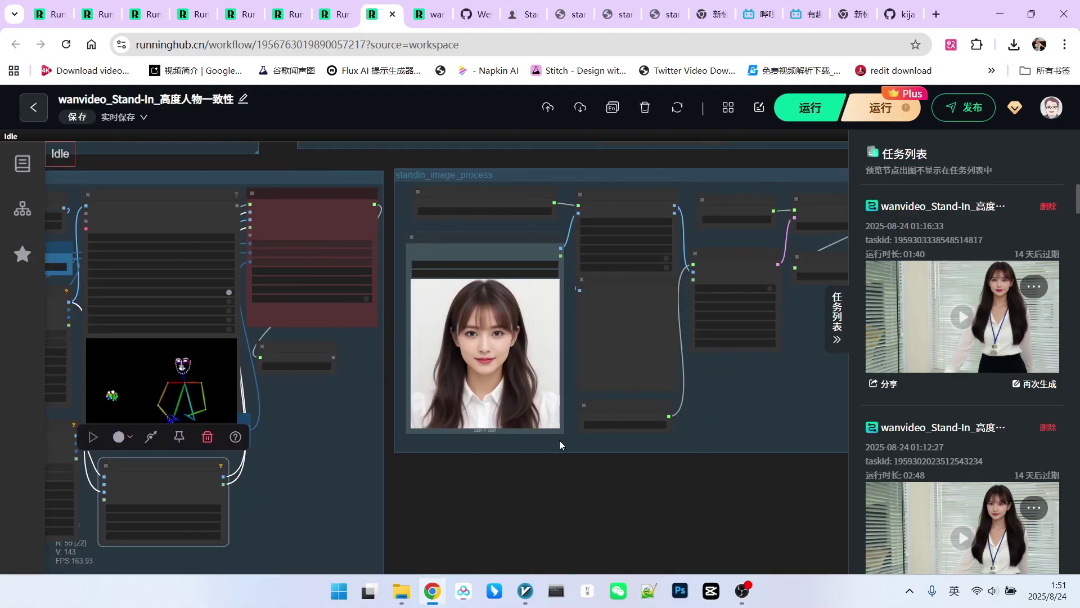
Examine the generated desk-scene video of the woman seated beside the computer
{"action": "left_click_drag", "start_coordinate": [739, 480], "coordinate": [214, 531]}
{"action": "left_click_drag", "start_coordinate": [644, 348], "coordinate": [603, 531]}
{"action": "scroll", "coordinate": [627, 326], "scroll_direction": "up", "scroll_amount": 7}
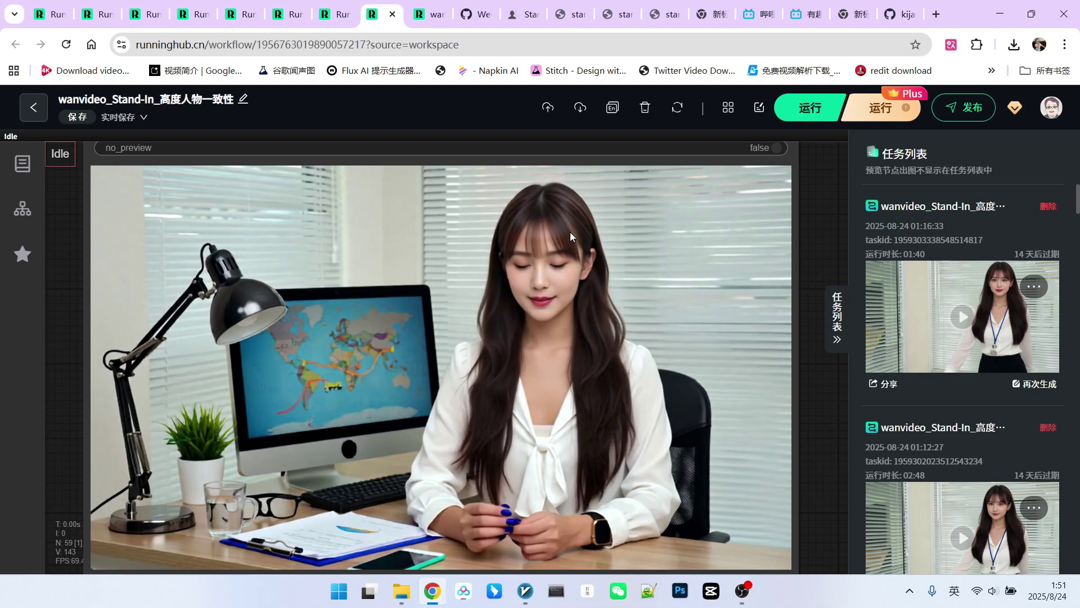
View the desk-scene workflow as a whole and return to the Load Image reference in the 2-2 workflow
{"action": "scroll", "coordinate": [604, 237], "scroll_direction": "down", "scroll_amount": 11}
{"action": "left_click_drag", "start_coordinate": [503, 437], "coordinate": [688, 432]}
{"action": "scroll", "coordinate": [723, 394], "scroll_direction": "down", "scroll_amount": 6}
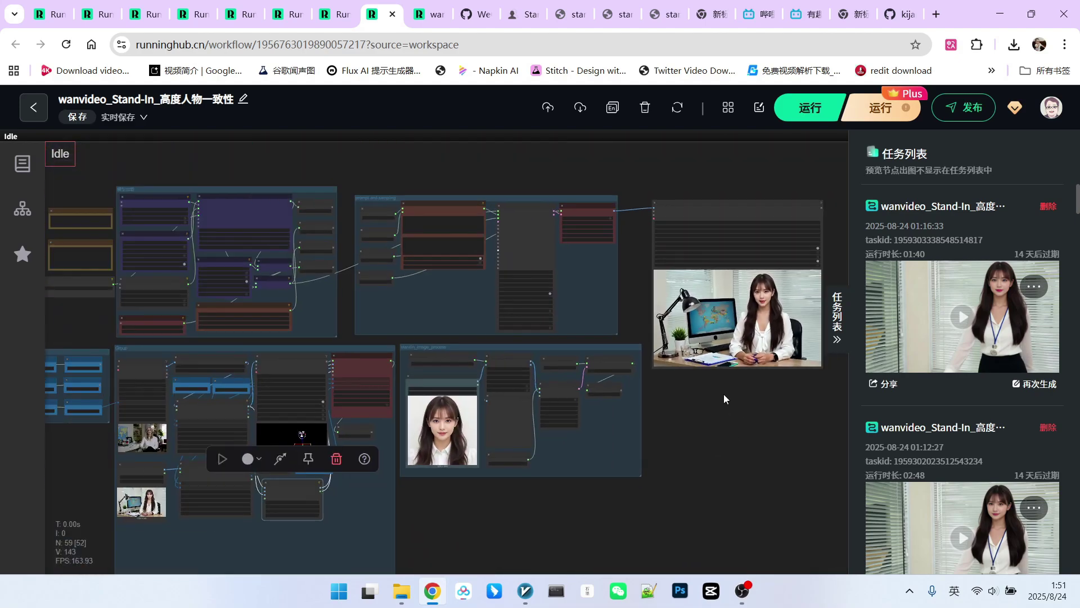
{"action": "scroll", "coordinate": [166, 511], "scroll_direction": "up", "scroll_amount": 17}
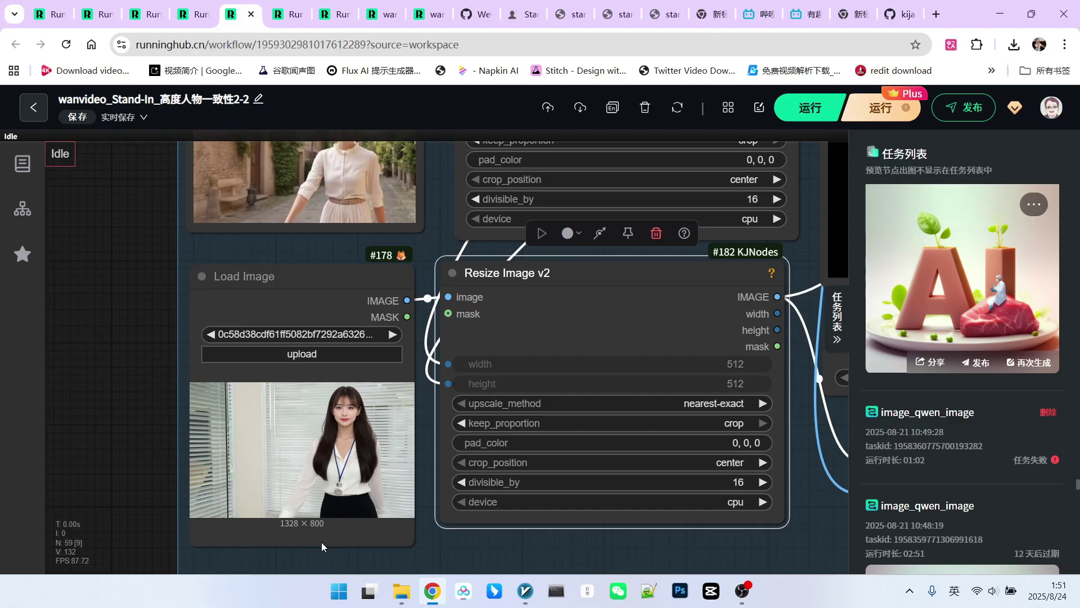
{"action": "scroll", "coordinate": [337, 412], "scroll_direction": "up", "scroll_amount": 3}
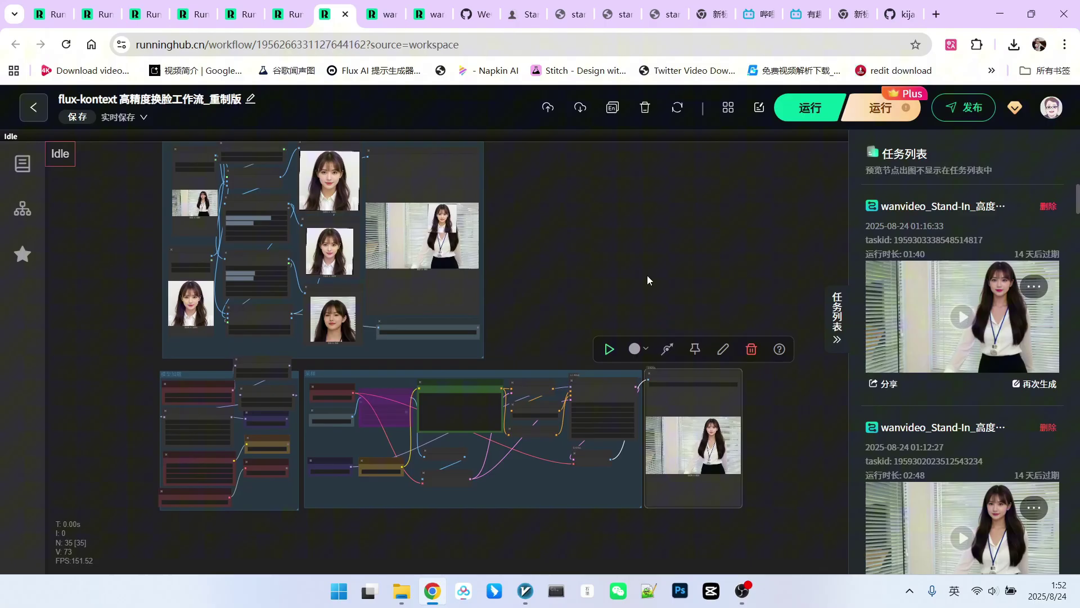
Review the flux-kontext 高精度换脸工作流_重制版 workflow, examining the portrait crops and the composite preview in its upper group
{"action": "left_click_drag", "start_coordinate": [639, 232], "coordinate": [652, 252]}
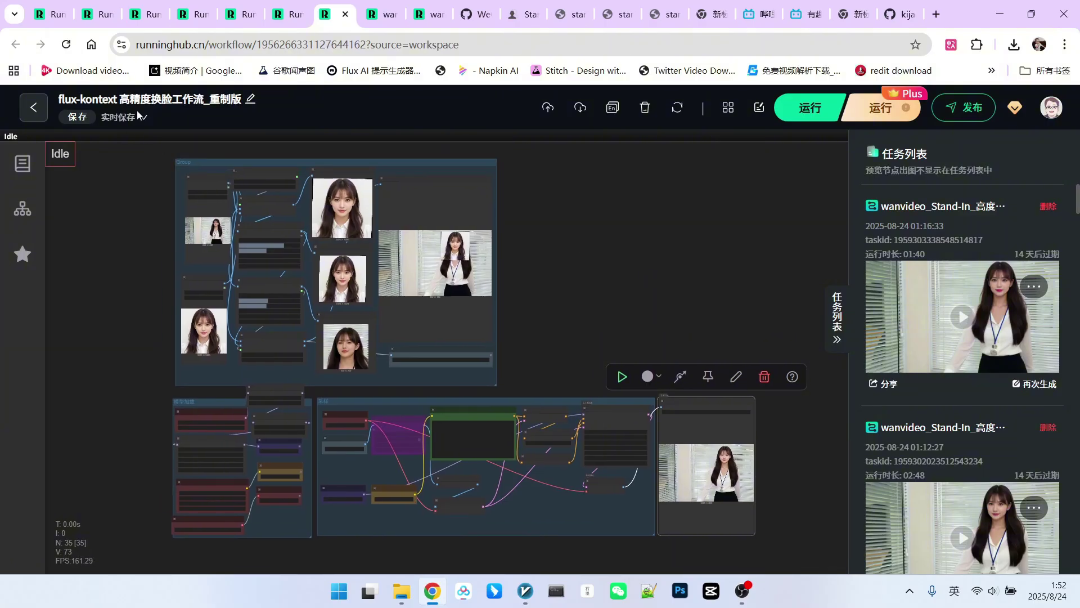
{"action": "left_click", "coordinate": [650, 251]}
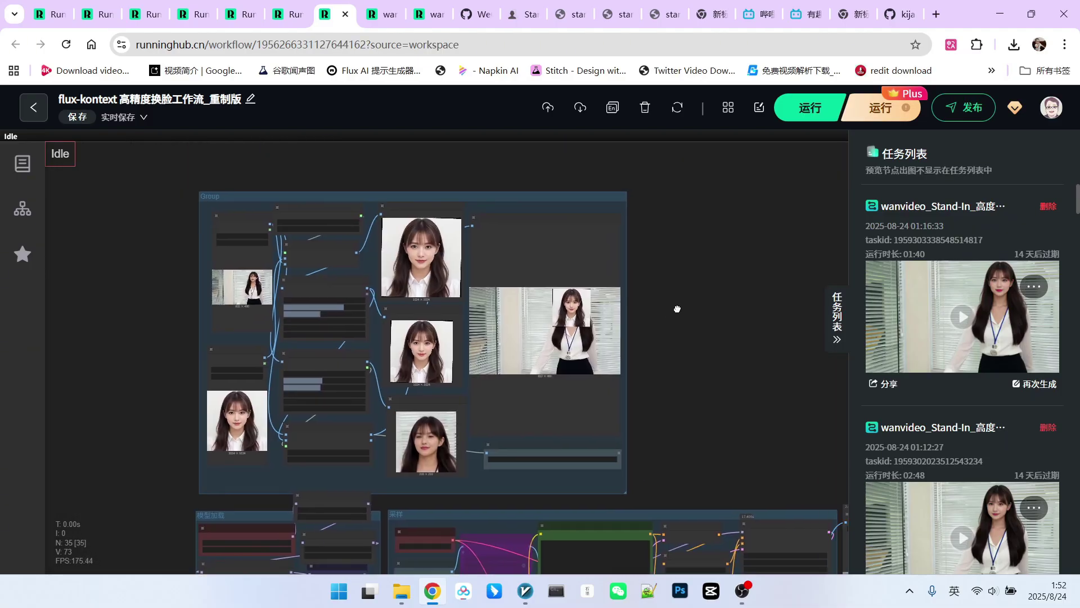
{"action": "scroll", "coordinate": [629, 236], "scroll_direction": "up", "scroll_amount": 4}
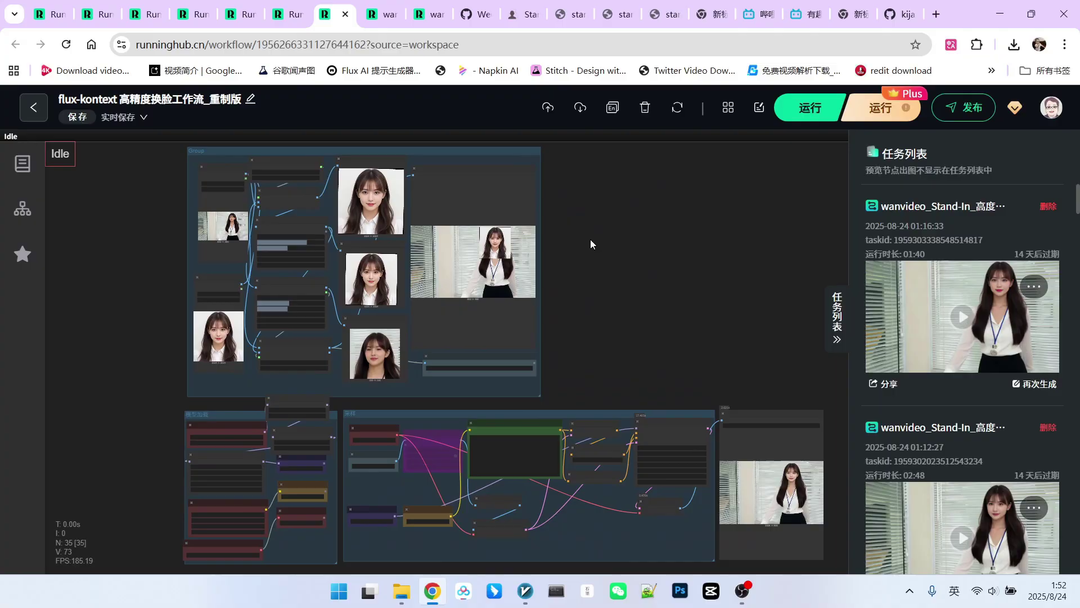
{"action": "scroll", "coordinate": [559, 274], "scroll_direction": "up", "scroll_amount": 5}
{"action": "scroll", "coordinate": [728, 428], "scroll_direction": "down", "scroll_amount": 4}
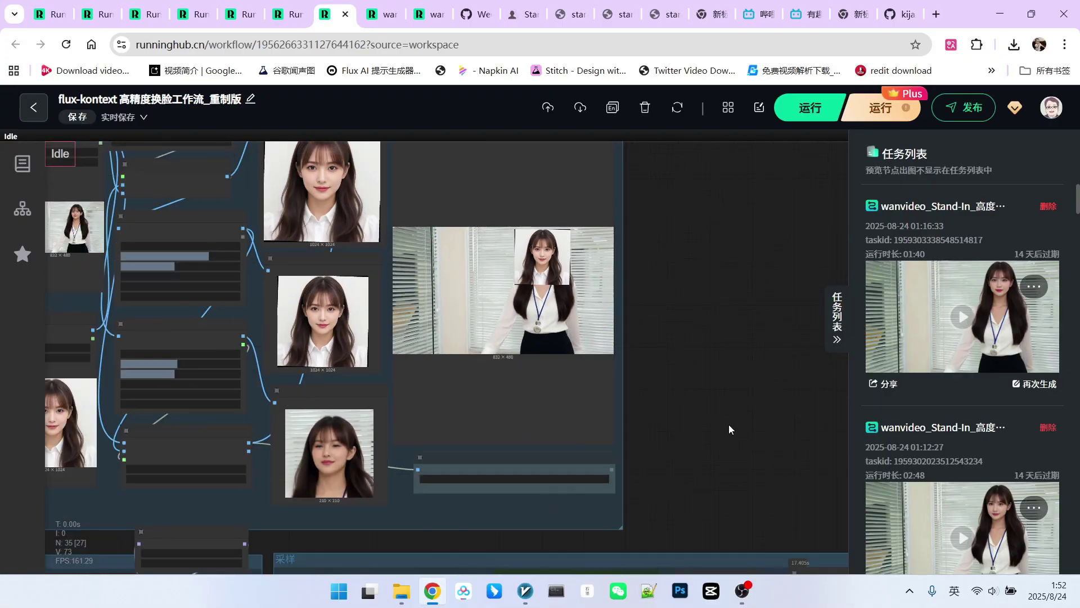
{"action": "scroll", "coordinate": [569, 256], "scroll_direction": "up", "scroll_amount": 5}
{"action": "scroll", "coordinate": [563, 322], "scroll_direction": "down", "scroll_amount": 5}
{"action": "scroll", "coordinate": [535, 270], "scroll_direction": "up", "scroll_amount": 6}
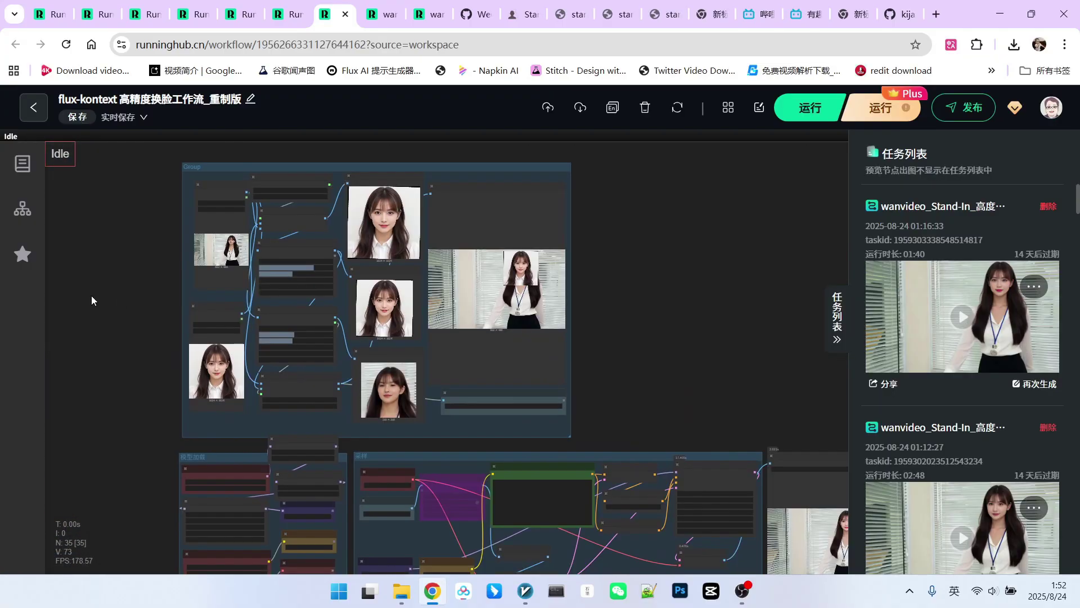
Examine the two Load Image inputs, the office scene and the portrait, in the face-swap workflow's upper group
{"action": "scroll", "coordinate": [384, 291], "scroll_direction": "down", "scroll_amount": 2}
{"action": "scroll", "coordinate": [394, 311], "scroll_direction": "up", "scroll_amount": 6}
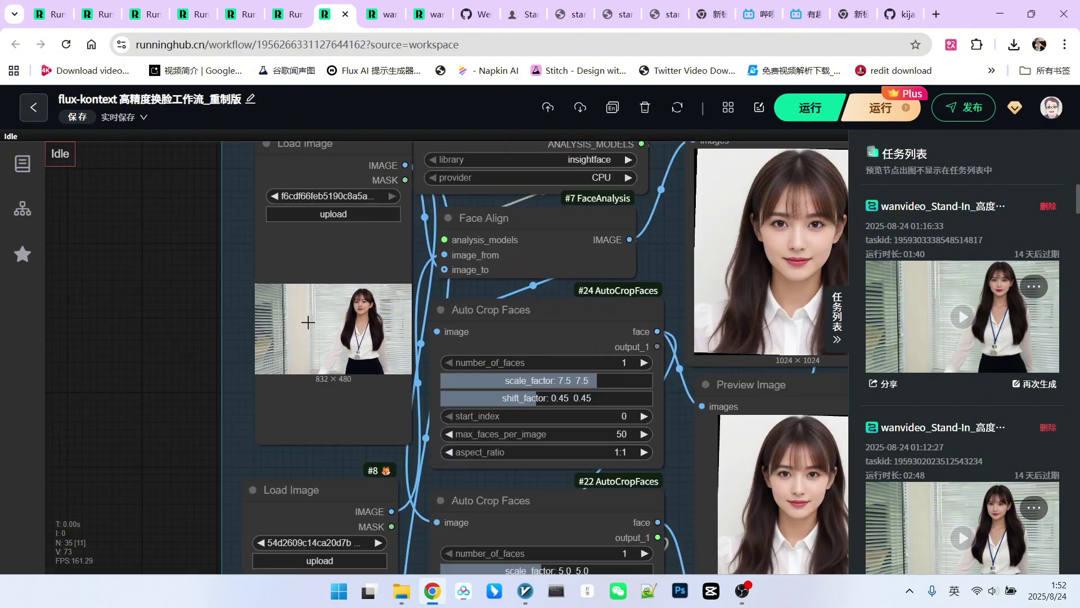
{"action": "scroll", "coordinate": [207, 432], "scroll_direction": "down", "scroll_amount": 5}
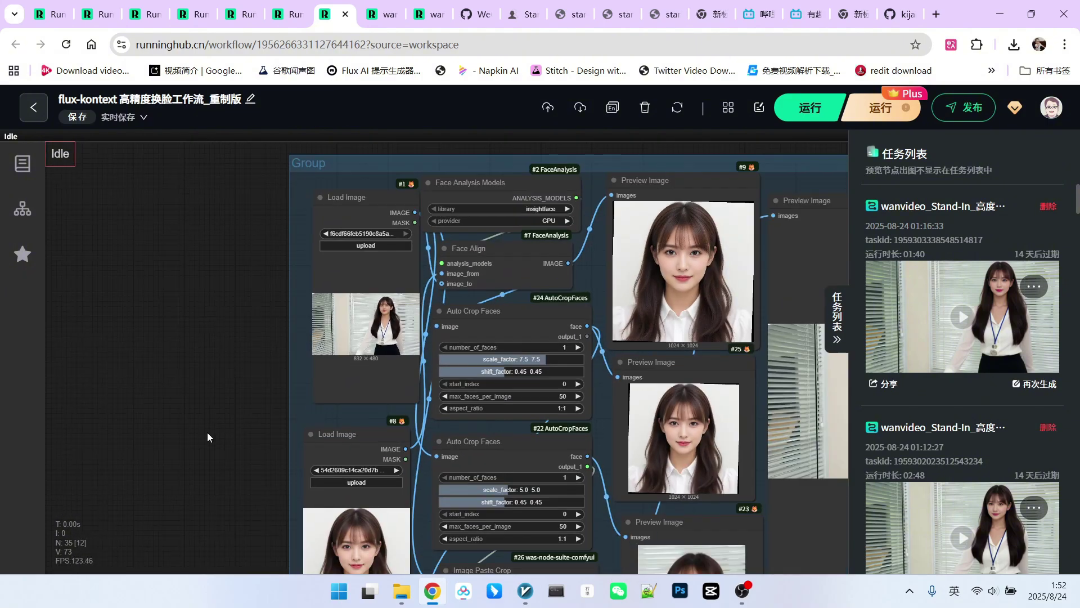
{"action": "scroll", "coordinate": [296, 466], "scroll_direction": "up", "scroll_amount": 5}
{"action": "scroll", "coordinate": [193, 295], "scroll_direction": "down", "scroll_amount": 4}
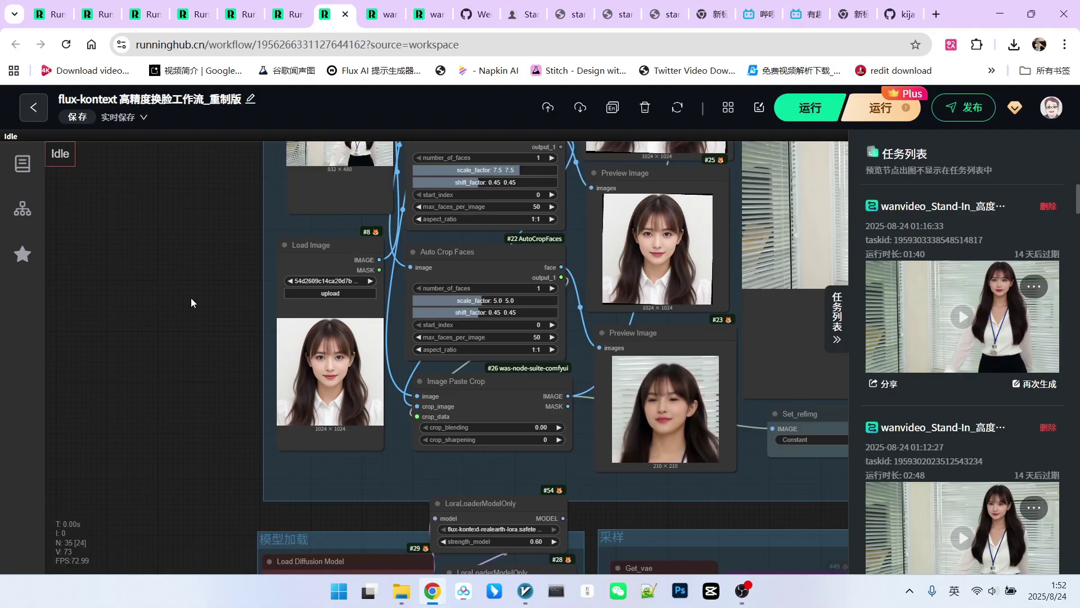
{"action": "left_click_drag", "start_coordinate": [256, 175], "coordinate": [232, 336]}
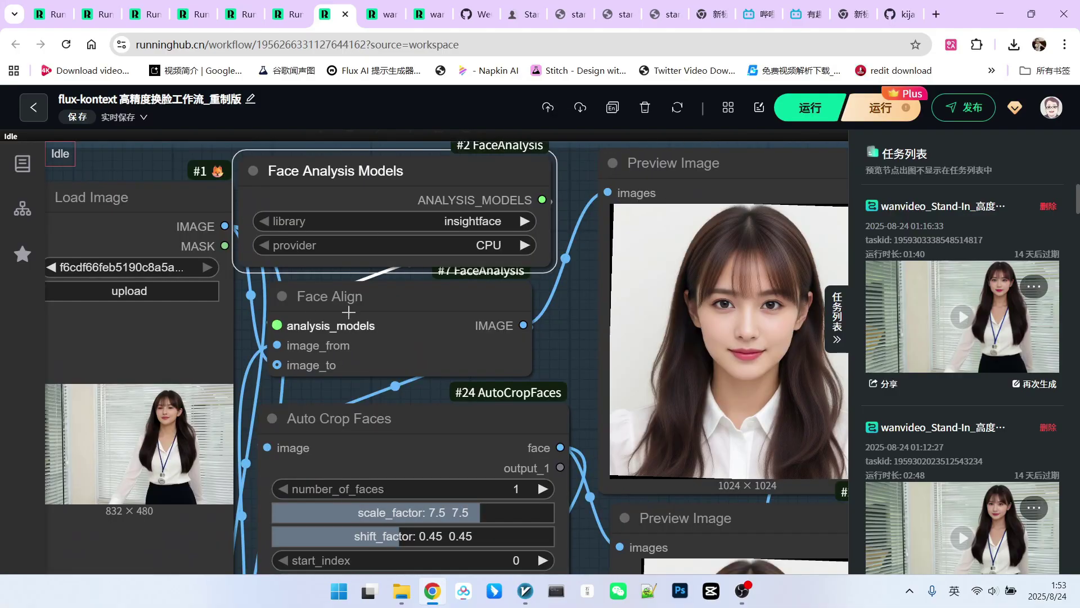
Inspect the Face Align node, its two image inputs and the aligned portrait preview beside it
{"action": "mouse_move", "coordinate": [331, 303]}
{"action": "left_mouse_down"}
{"action": "mouse_move", "coordinate": [341, 303]}
{"action": "mouse_move", "coordinate": [332, 306]}
{"action": "left_mouse_up"}
{"action": "scroll", "coordinate": [458, 308], "scroll_direction": "down", "scroll_amount": 4}
{"action": "left_click_drag", "start_coordinate": [510, 372], "coordinate": [537, 327]}
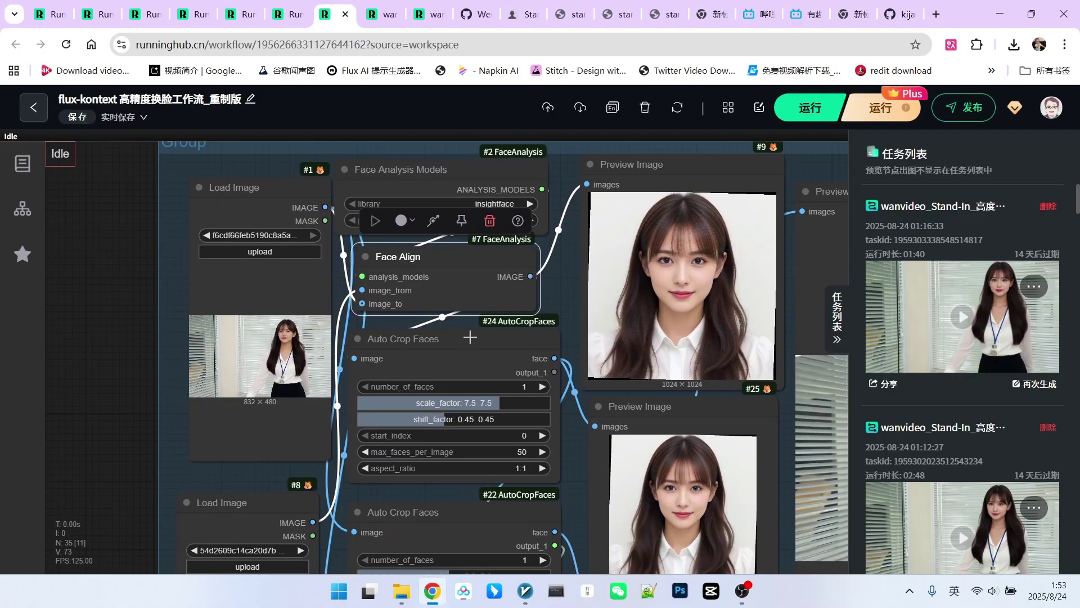
{"action": "scroll", "coordinate": [470, 337], "scroll_direction": "down", "scroll_amount": 3}
{"action": "scroll", "coordinate": [728, 407], "scroll_direction": "up", "scroll_amount": 3}
{"action": "scroll", "coordinate": [644, 248], "scroll_direction": "up", "scroll_amount": 3}
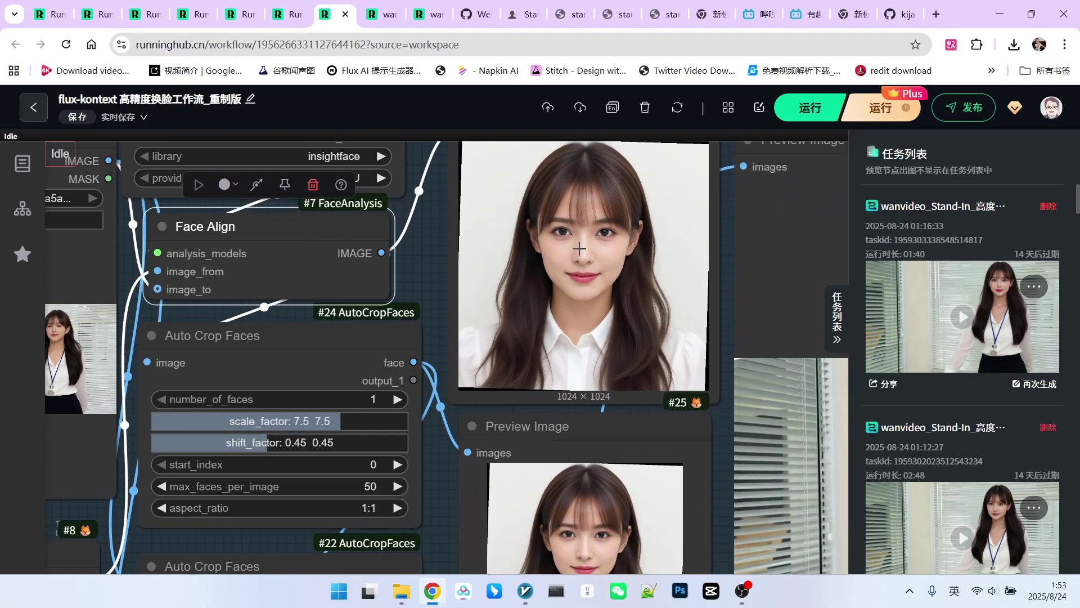
{"action": "scroll", "coordinate": [621, 319], "scroll_direction": "down", "scroll_amount": 2}
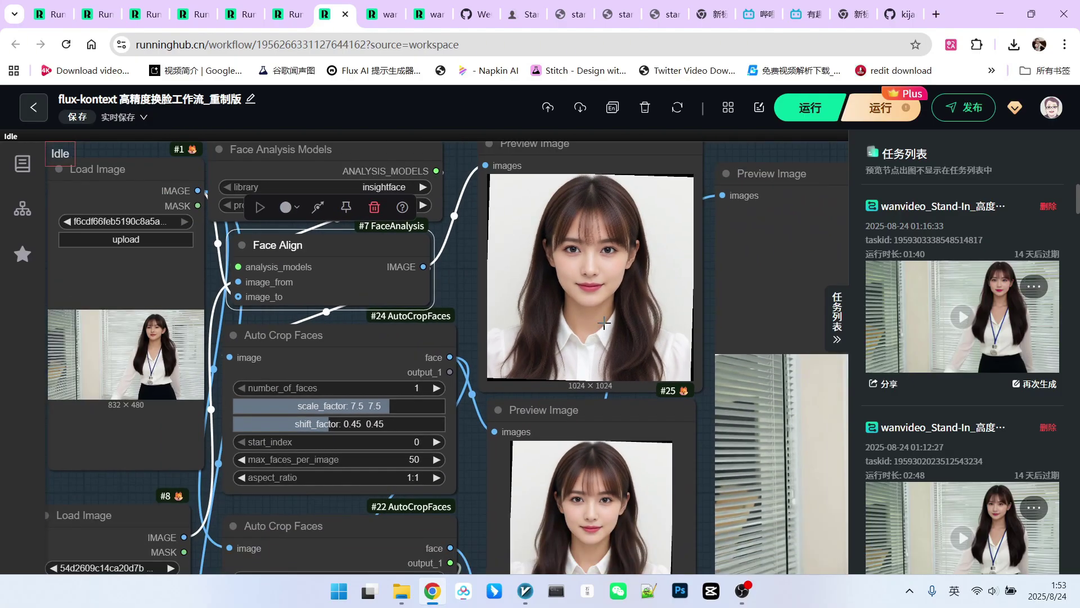
{"action": "scroll", "coordinate": [122, 297], "scroll_direction": "up", "scroll_amount": 4}
{"action": "scroll", "coordinate": [130, 325], "scroll_direction": "down", "scroll_amount": 3}
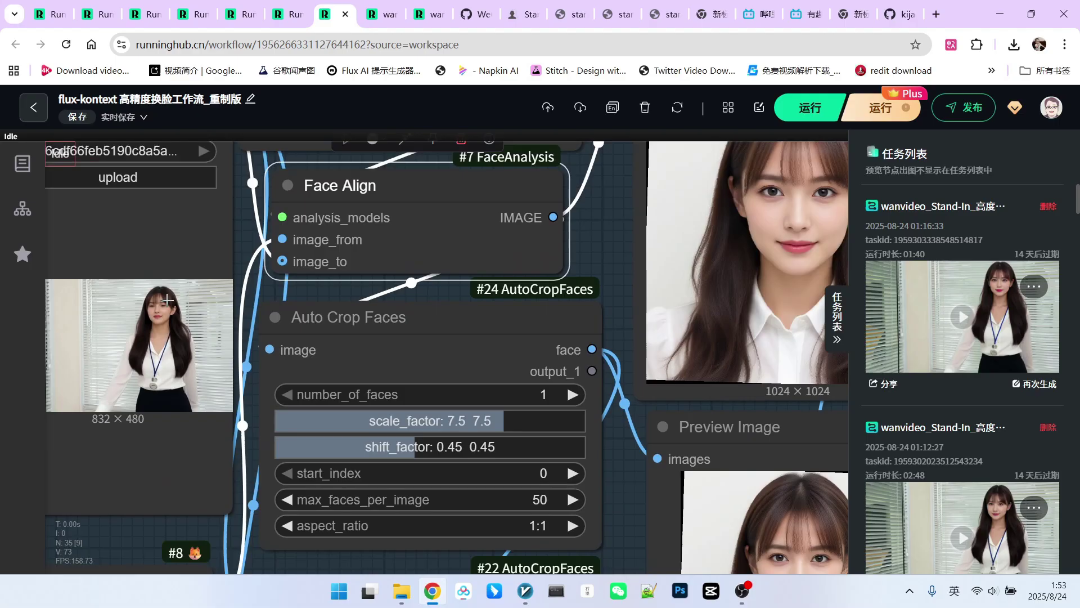
{"action": "left_click_drag", "start_coordinate": [528, 384], "coordinate": [535, 337]}
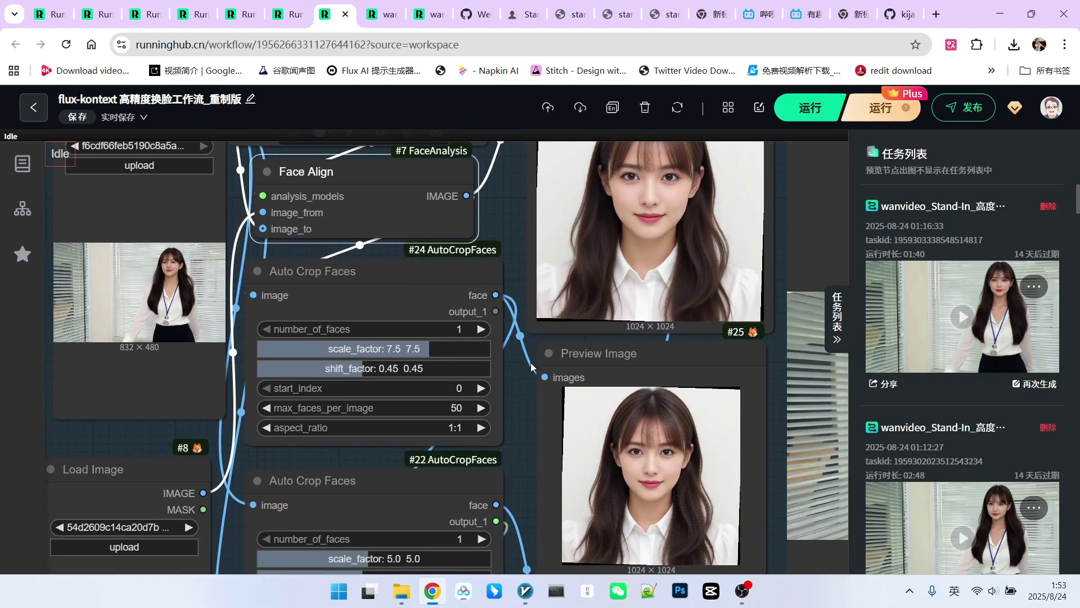
Inspect the two Auto Crop Faces nodes and the Image Paste Crop node with their face crop previews
{"action": "left_click", "coordinate": [437, 269]}
{"action": "left_click", "coordinate": [385, 482]}
{"action": "scroll", "coordinate": [523, 443], "scroll_direction": "down", "scroll_amount": 1}
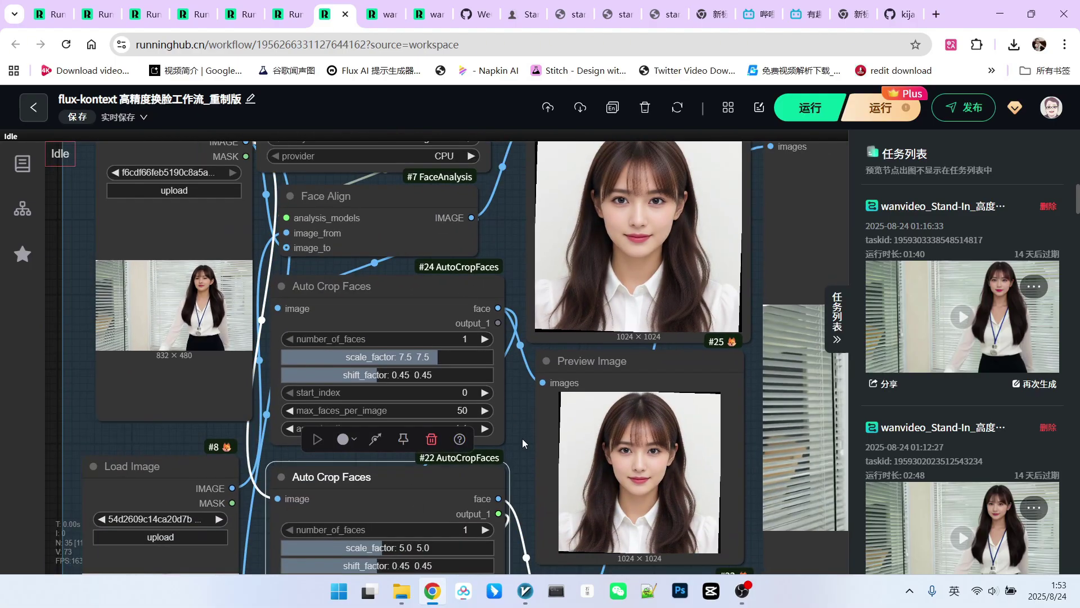
{"action": "scroll", "coordinate": [523, 439], "scroll_direction": "down", "scroll_amount": 1}
{"action": "left_click_drag", "start_coordinate": [526, 409], "coordinate": [520, 145]}
{"action": "scroll", "coordinate": [371, 349], "scroll_direction": "up", "scroll_amount": 3}
{"action": "left_click_drag", "start_coordinate": [359, 353], "coordinate": [345, 356]}
{"action": "scroll", "coordinate": [360, 357], "scroll_direction": "down", "scroll_amount": 6}
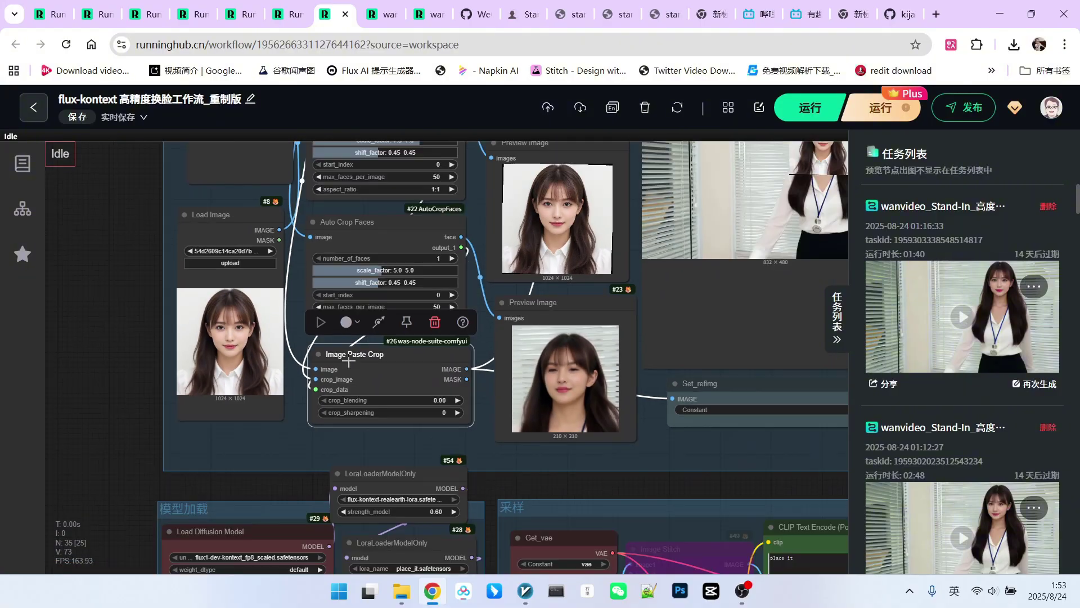
{"action": "scroll", "coordinate": [454, 364], "scroll_direction": "down", "scroll_amount": 1}
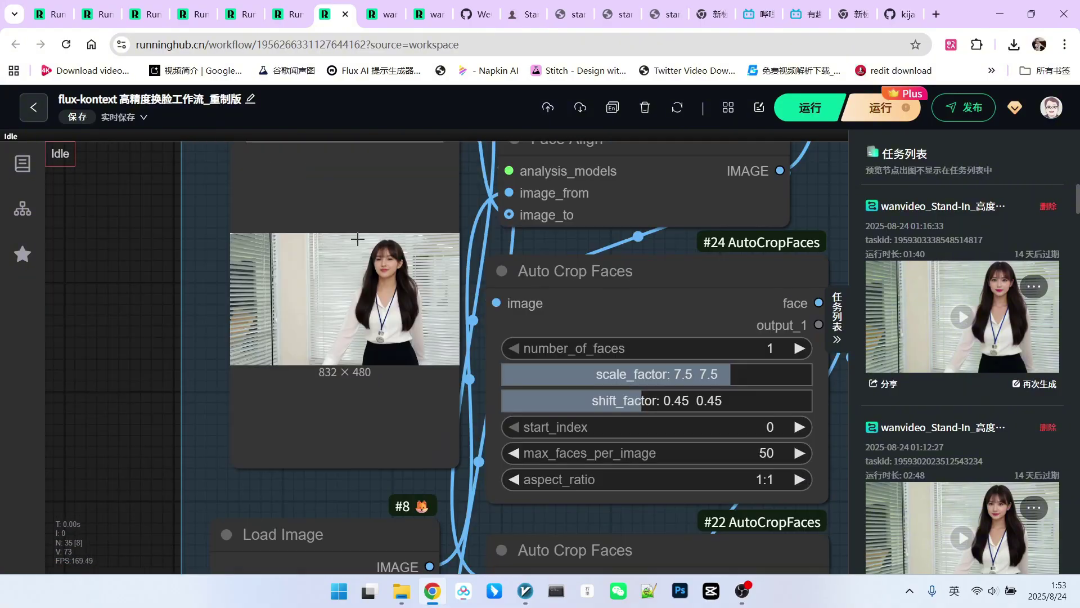
Examine the composite preview with the portrait crop pasted over the woman's head in the office scene
{"action": "scroll", "coordinate": [319, 276], "scroll_direction": "down", "scroll_amount": 10}
{"action": "scroll", "coordinate": [706, 257], "scroll_direction": "down", "scroll_amount": 3}
{"action": "scroll", "coordinate": [700, 265], "scroll_direction": "down", "scroll_amount": 1}
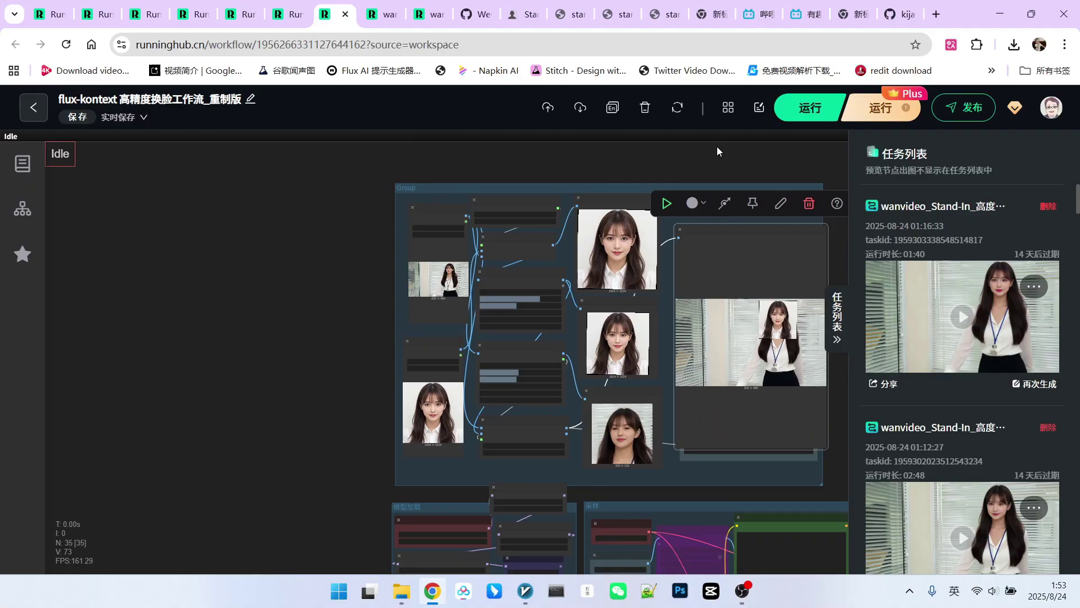
{"action": "left_click_drag", "start_coordinate": [717, 147], "coordinate": [536, 145]}
{"action": "scroll", "coordinate": [559, 295], "scroll_direction": "up", "scroll_amount": 4}
{"action": "left_click_drag", "start_coordinate": [581, 222], "coordinate": [581, 174]}
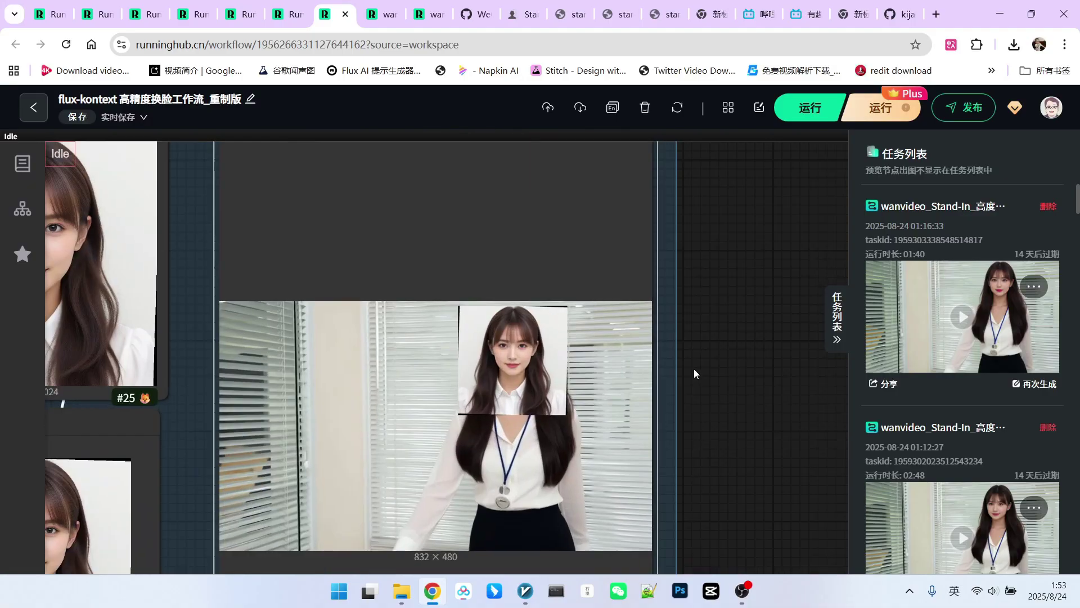
{"action": "scroll", "coordinate": [694, 373], "scroll_direction": "up", "scroll_amount": 1}
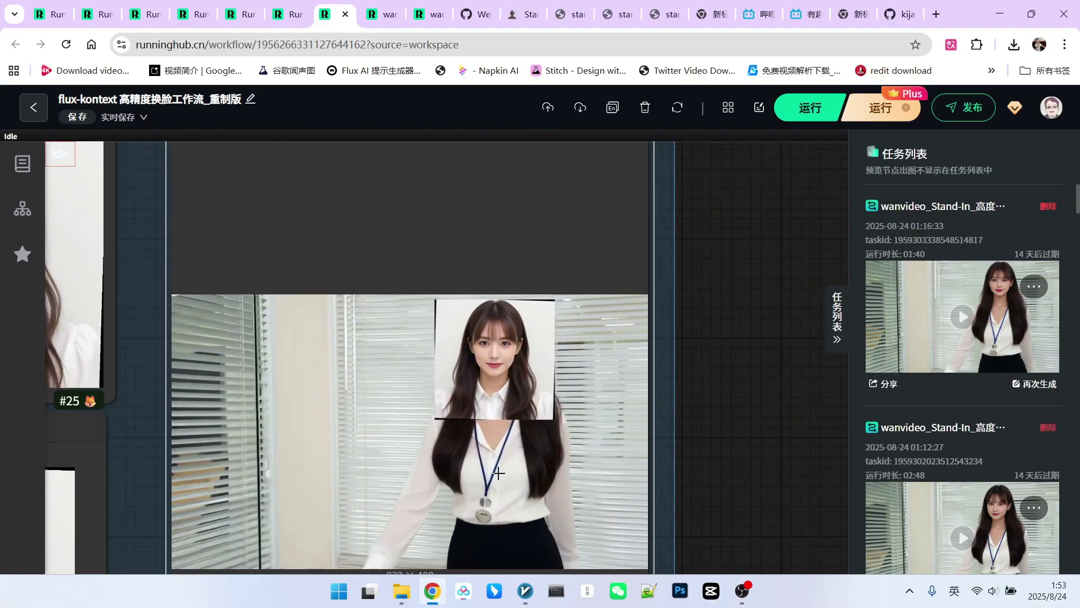
{"action": "scroll", "coordinate": [499, 387], "scroll_direction": "up", "scroll_amount": 1}
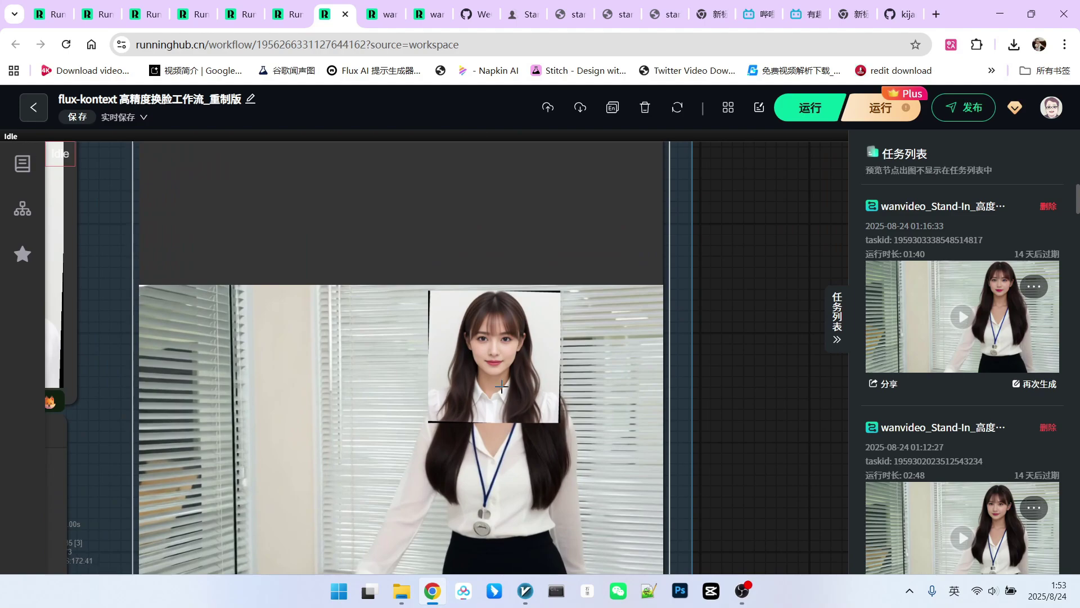
Review the model-loading group and the positive prompt in the sampling group of the face-swap workflow
{"action": "scroll", "coordinate": [509, 381], "scroll_direction": "down", "scroll_amount": 5}
{"action": "left_click_drag", "start_coordinate": [431, 264], "coordinate": [433, 263]}
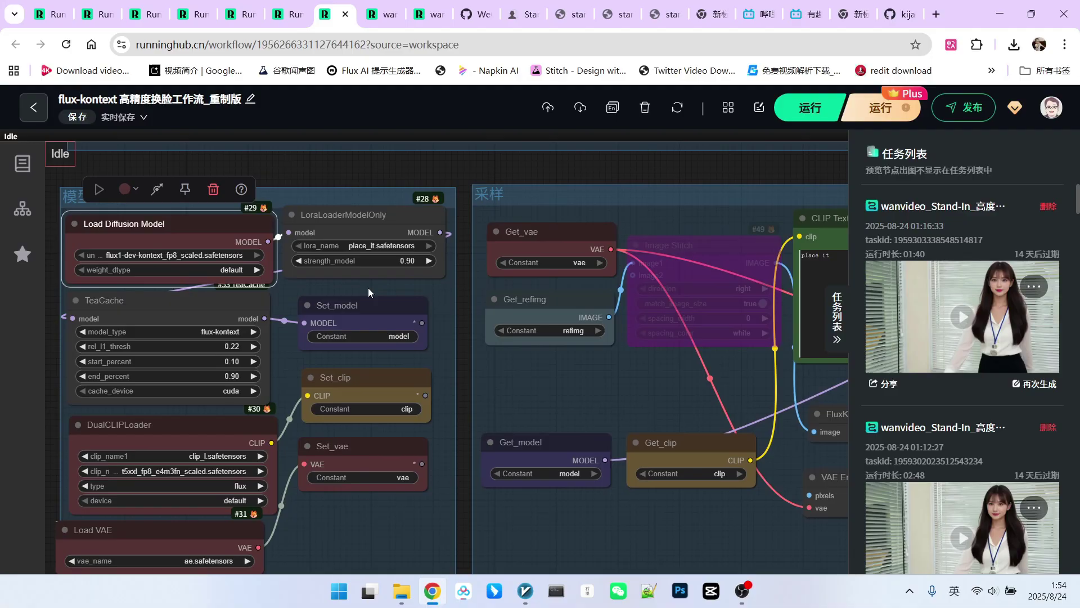
{"action": "scroll", "coordinate": [368, 288], "scroll_direction": "down", "scroll_amount": 2}
{"action": "left_click_drag", "start_coordinate": [613, 368], "coordinate": [350, 382]}
{"action": "scroll", "coordinate": [497, 276], "scroll_direction": "up", "scroll_amount": 3}
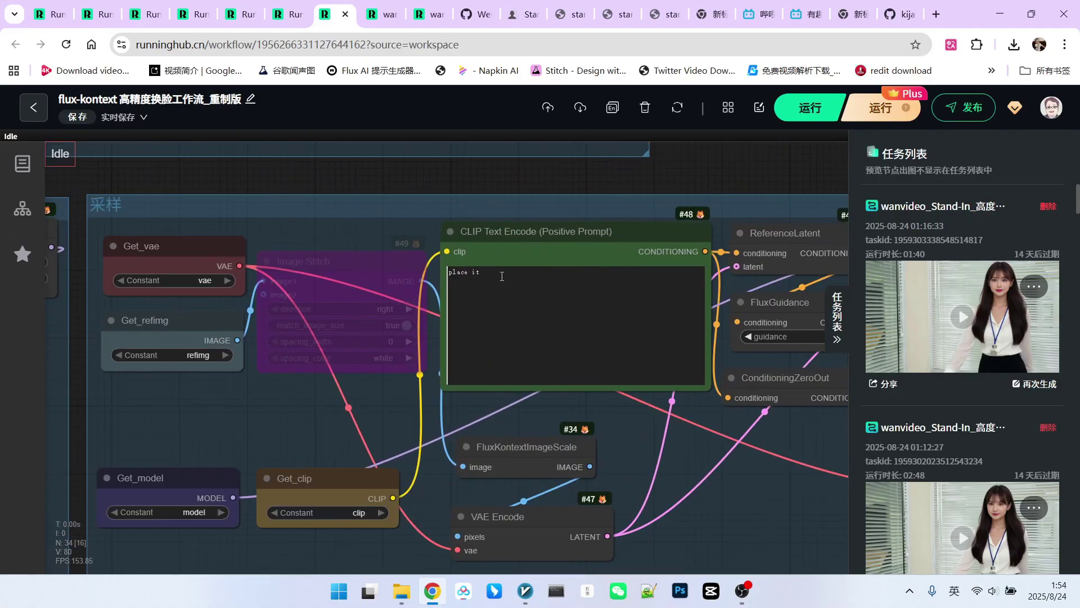
{"action": "scroll", "coordinate": [502, 276], "scroll_direction": "down", "scroll_amount": 6}
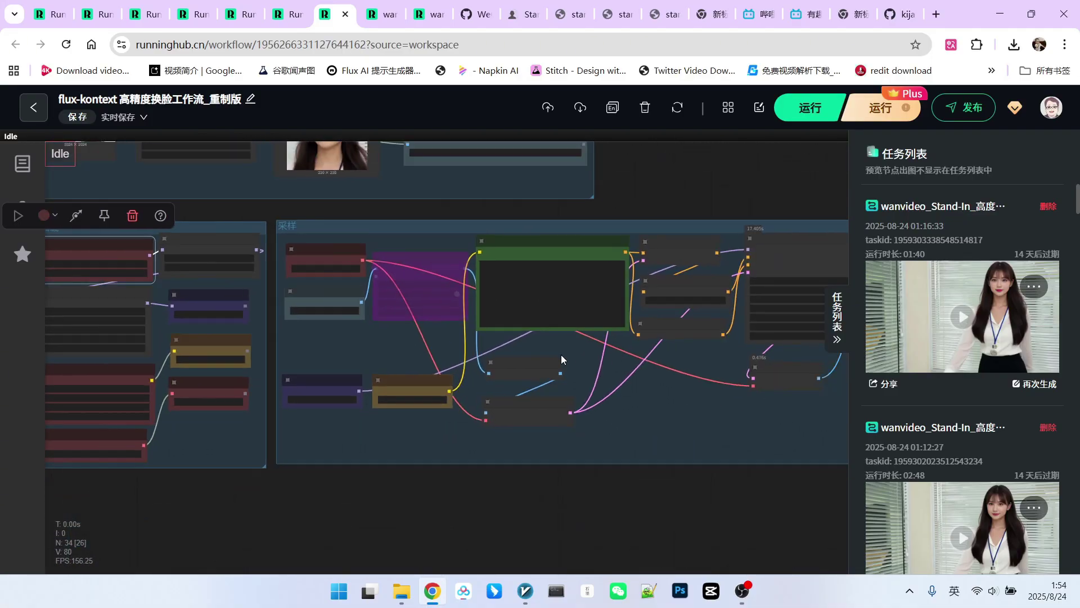
Examine the final face-swapped office image beside the sampling group
{"action": "scroll", "coordinate": [561, 359], "scroll_direction": "down", "scroll_amount": 1}
{"action": "left_click_drag", "start_coordinate": [671, 383], "coordinate": [383, 395]}
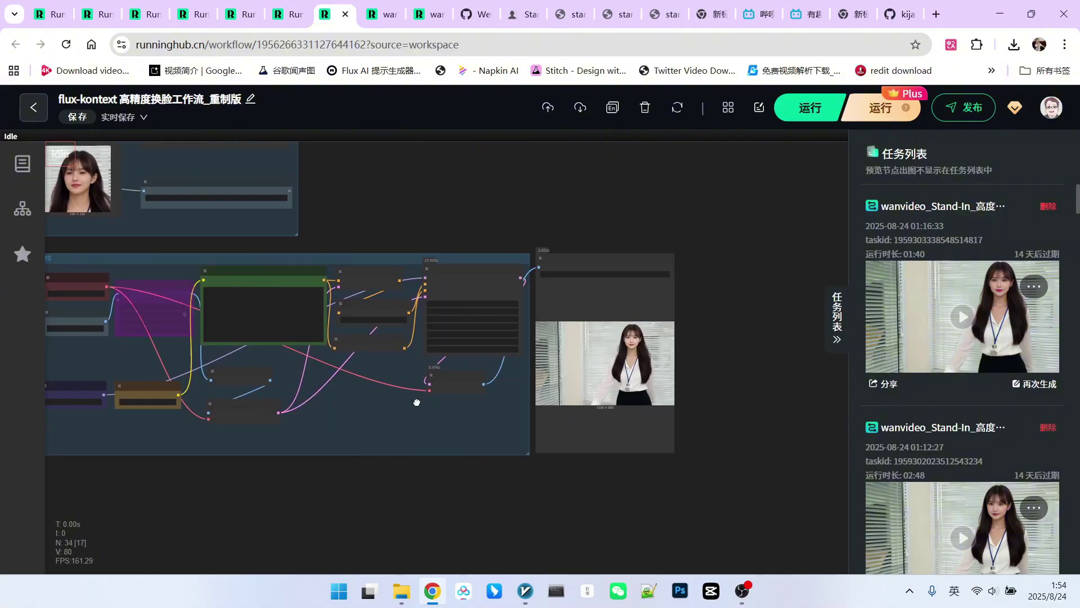
{"action": "scroll", "coordinate": [662, 358], "scroll_direction": "up", "scroll_amount": 11}
{"action": "scroll", "coordinate": [581, 293], "scroll_direction": "up", "scroll_amount": 3}
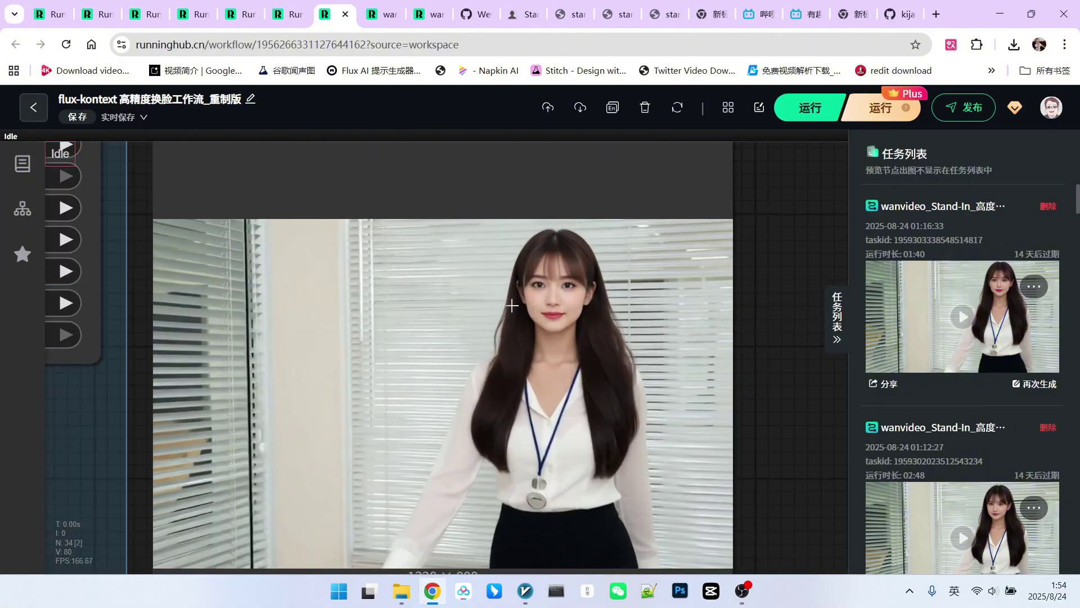
{"action": "scroll", "coordinate": [512, 305], "scroll_direction": "down", "scroll_amount": 5}
Switch to the wanvideo_Stand-In_高度人物一致性2-2 workflow and view its reference portrait group, output video and overall layout
{"action": "key", "text": "ctrl+5"}
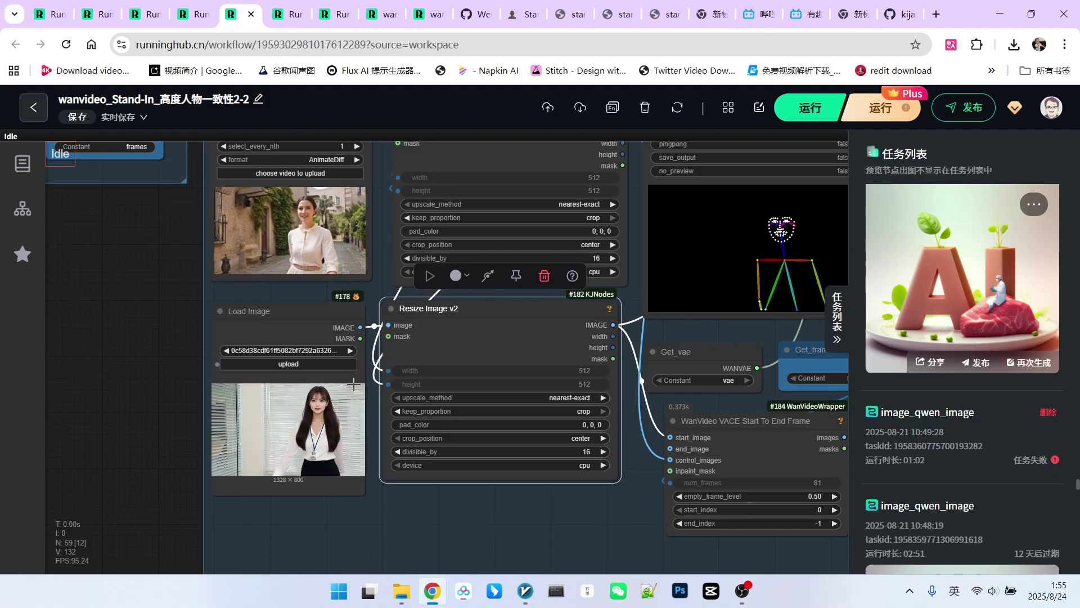
{"action": "left_click_drag", "start_coordinate": [526, 500], "coordinate": [247, 508]}
{"action": "scroll", "coordinate": [492, 485], "scroll_direction": "down", "scroll_amount": 7}
{"action": "left_click_drag", "start_coordinate": [655, 495], "coordinate": [242, 500]}
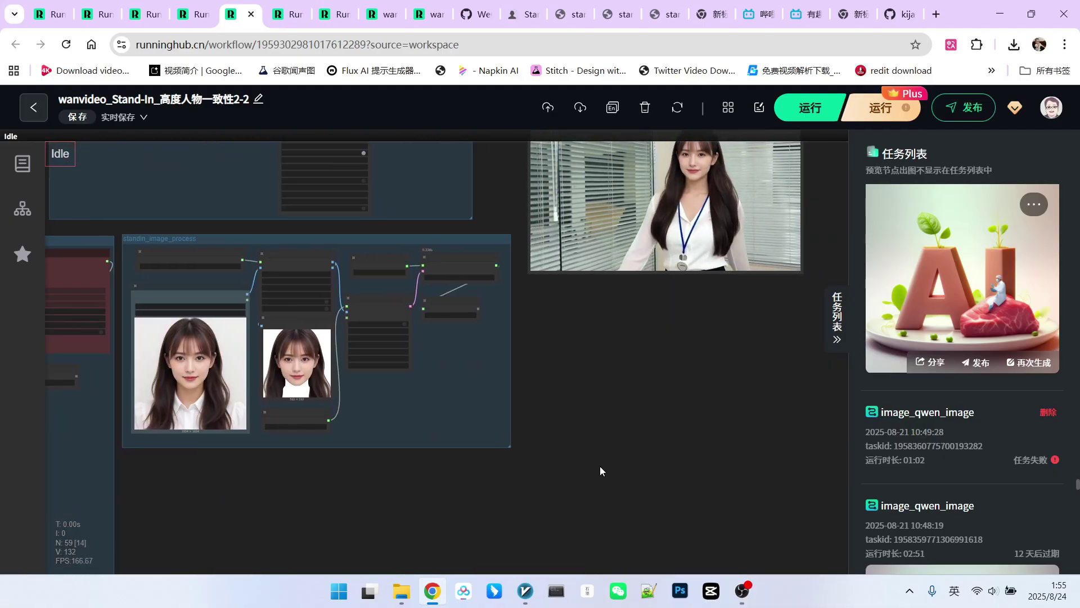
{"action": "left_click_drag", "start_coordinate": [599, 466], "coordinate": [590, 563]}
{"action": "scroll", "coordinate": [752, 261], "scroll_direction": "up", "scroll_amount": 3}
{"action": "scroll", "coordinate": [666, 420], "scroll_direction": "down", "scroll_amount": 5}
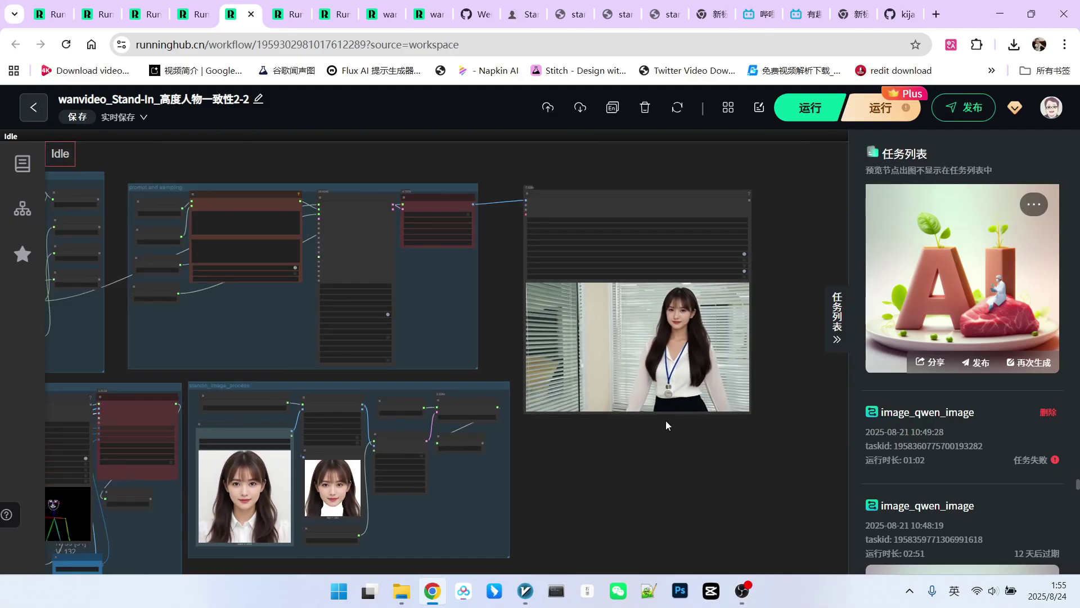
{"action": "scroll", "coordinate": [731, 400], "scroll_direction": "down", "scroll_amount": 3}
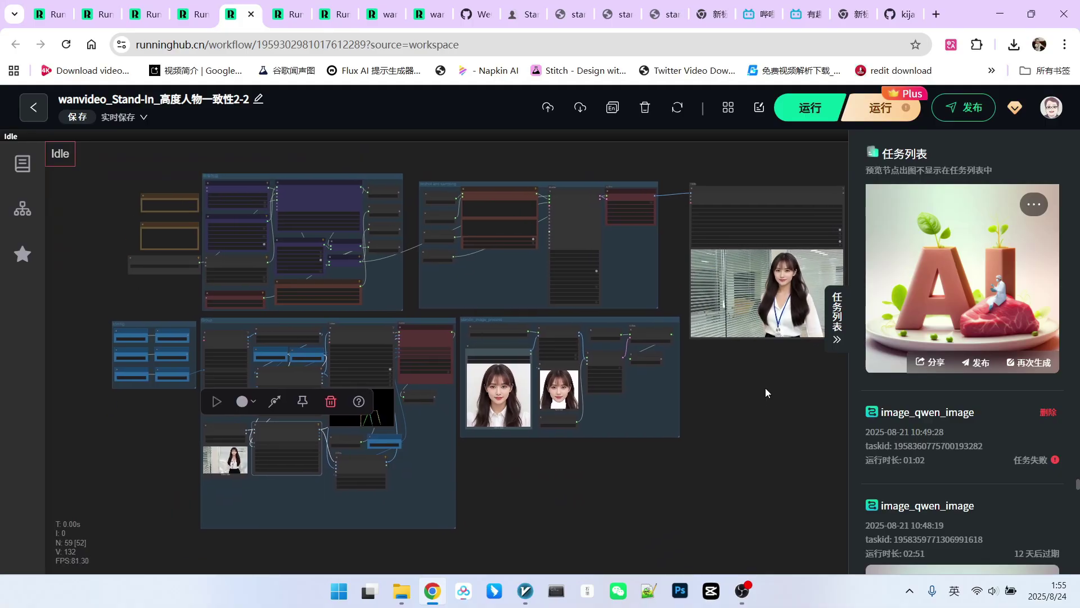